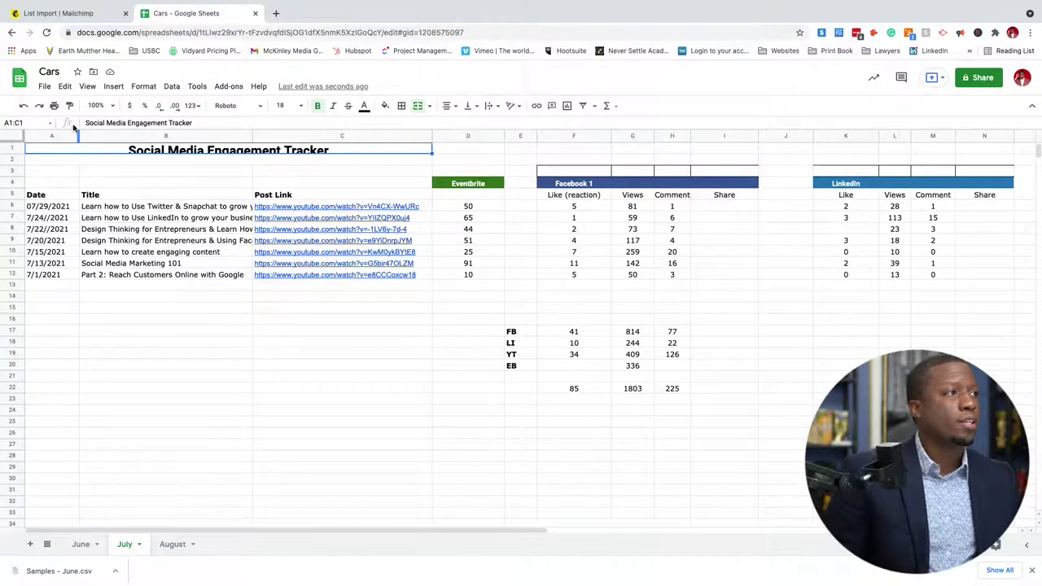
Switch to Mailchimp, leave the contact import and open the list of all contacts in the Website audience
mouse_move(47, 23)
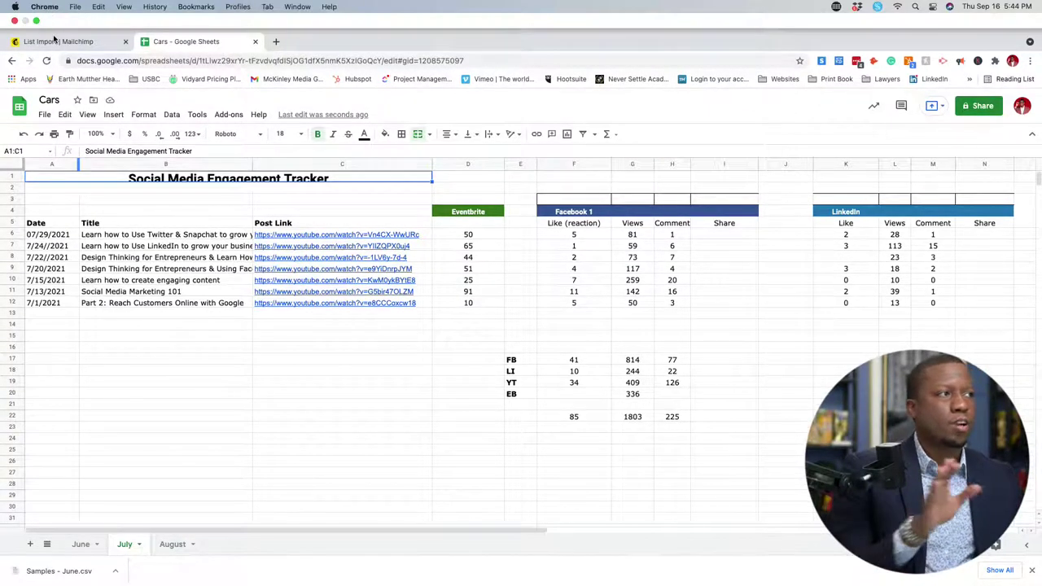
click(57, 40)
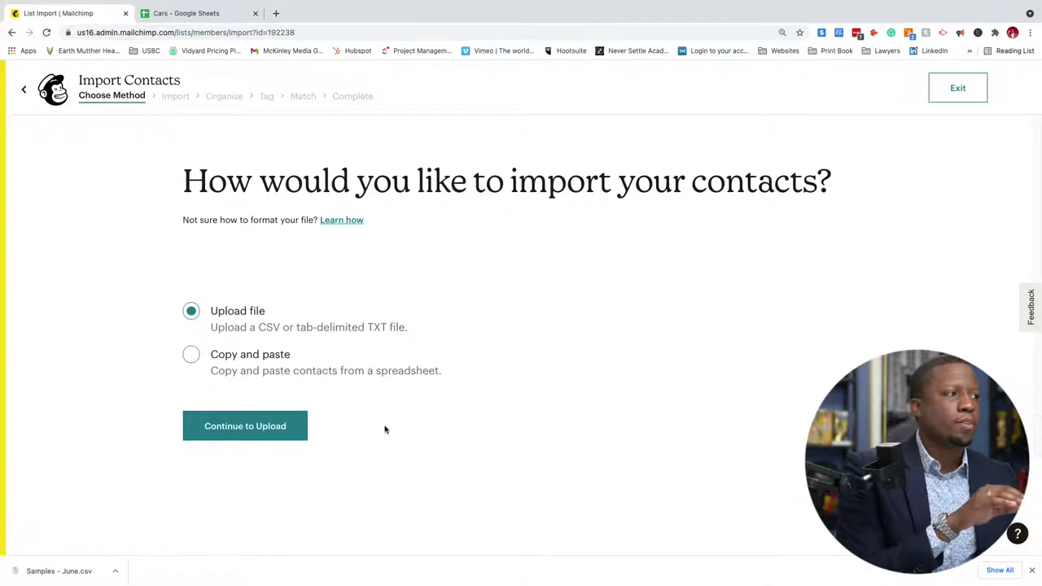
click(23, 88)
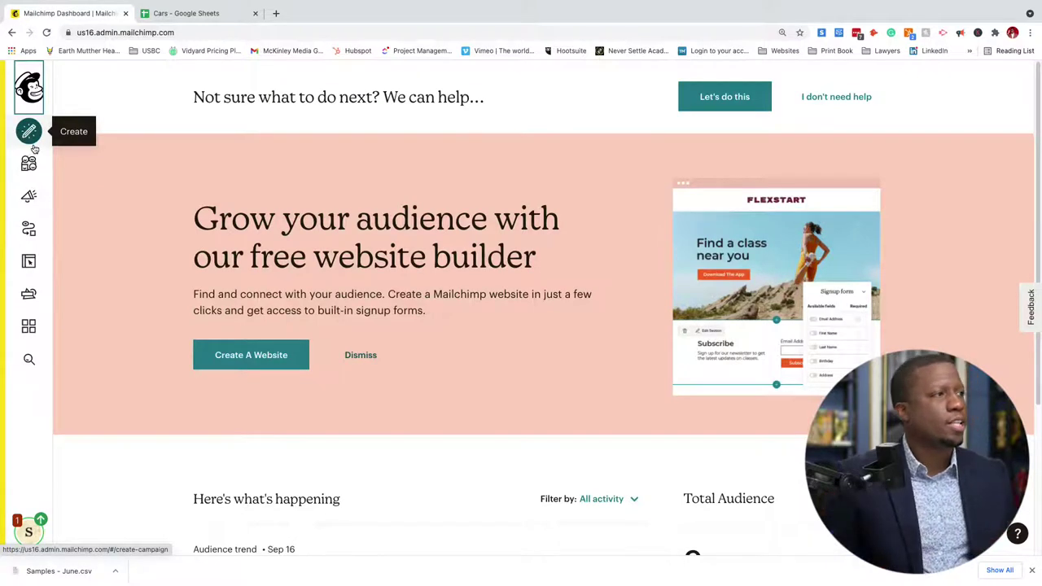
click(26, 162)
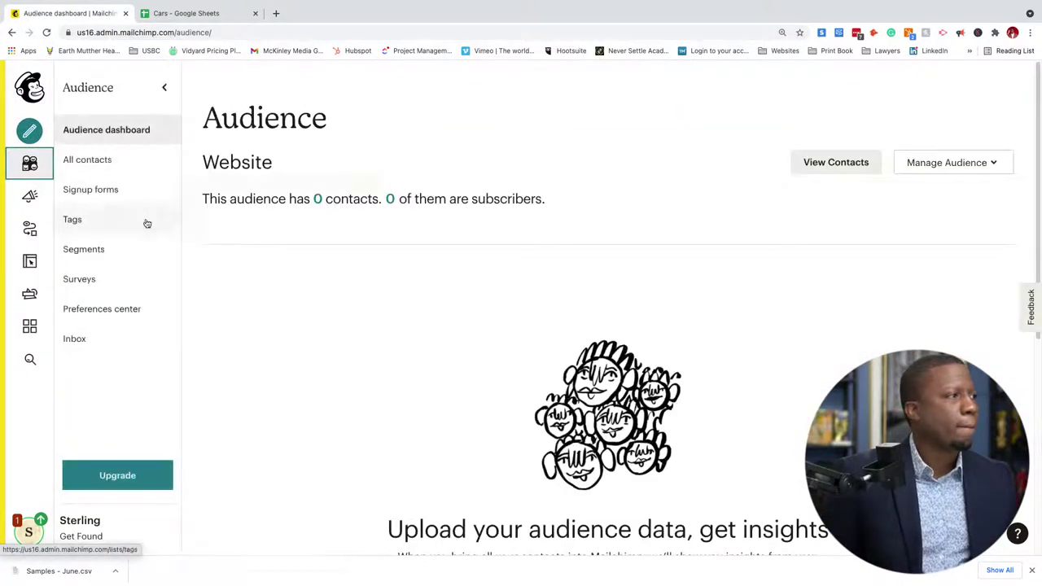
click(113, 161)
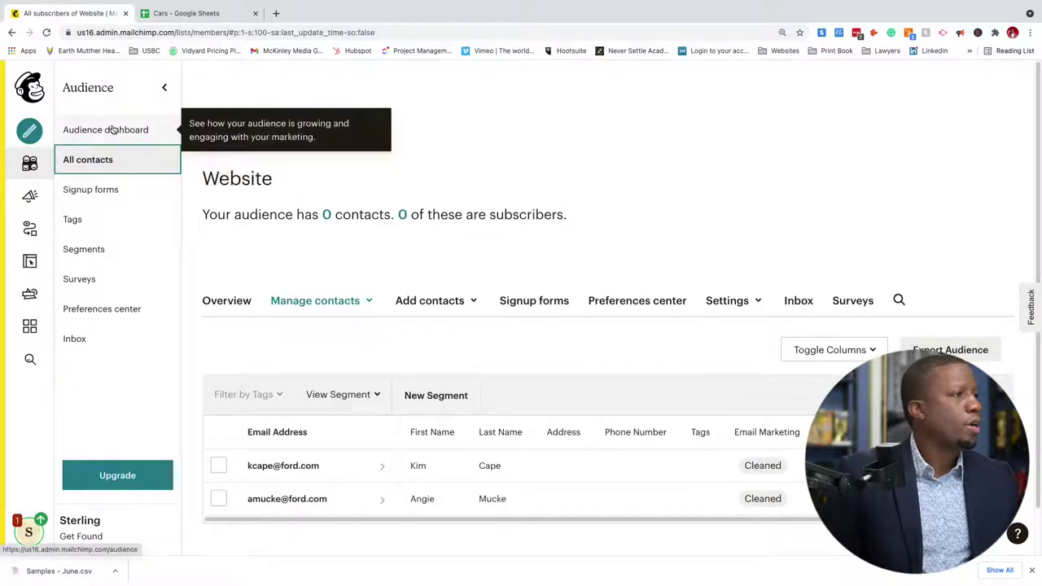
Review the audience's Tags and Segments pages, dismissing the notice about Apple's privacy update
click(93, 220)
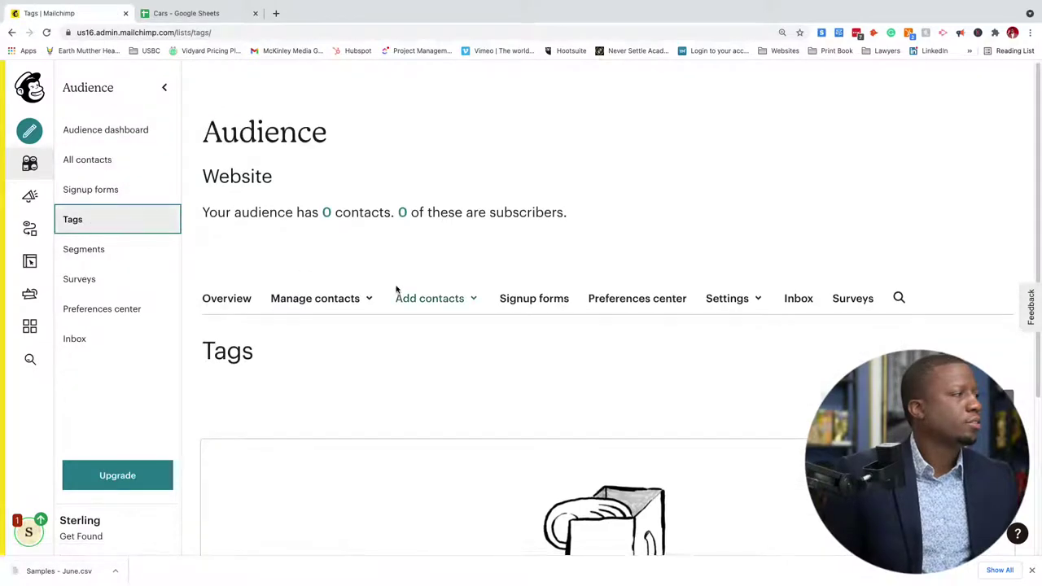
scroll(397, 293, down, 3)
scroll(398, 294, up, 3)
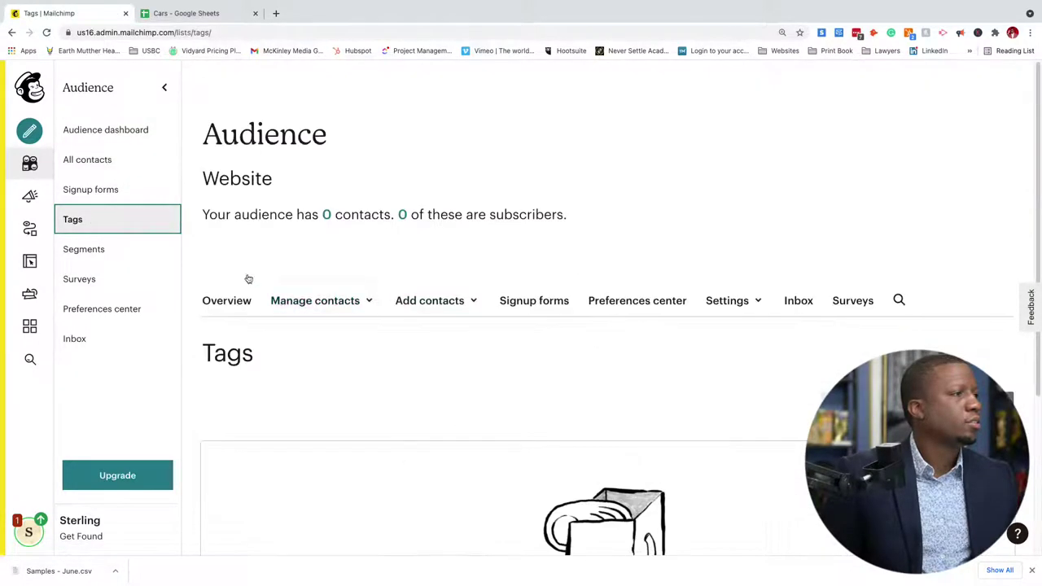
click(116, 250)
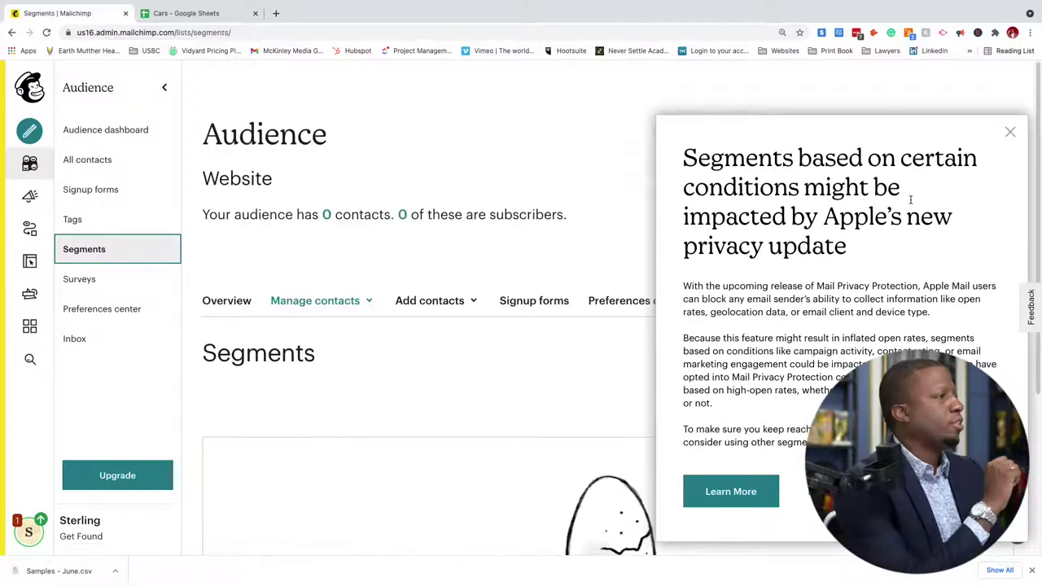
click(1010, 131)
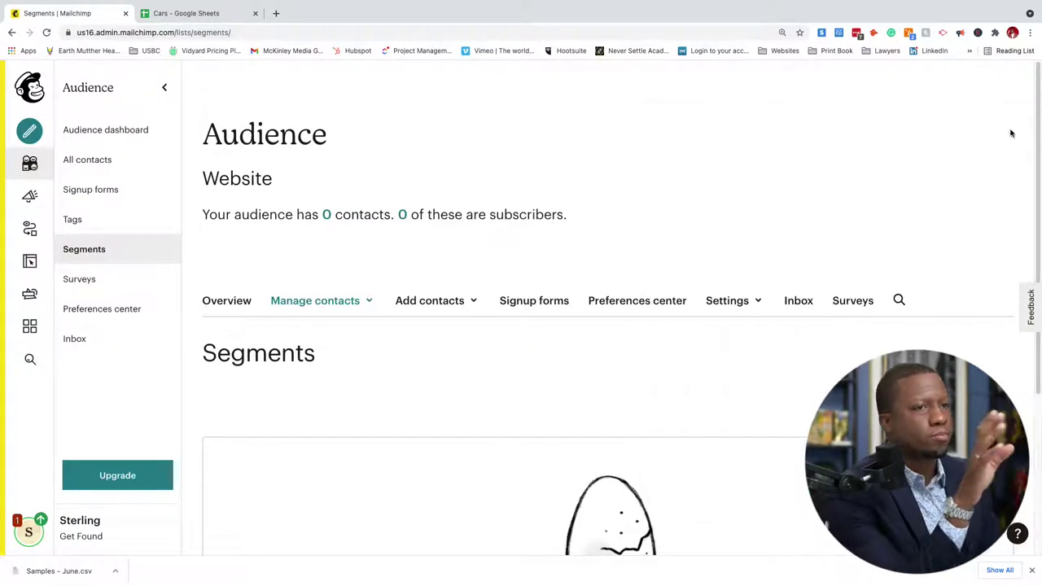
scroll(572, 349, down, 2)
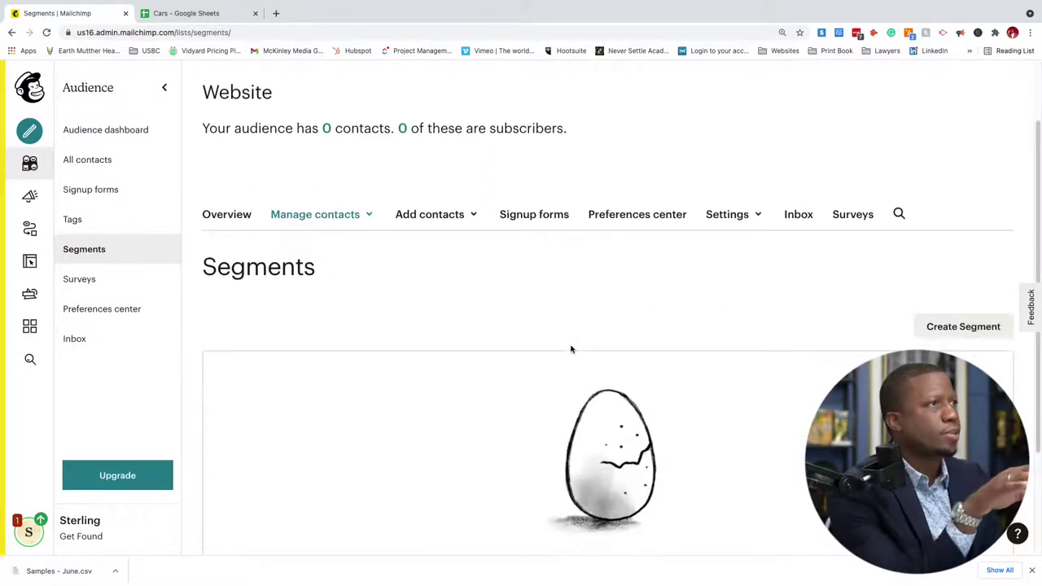
scroll(561, 312, down, 2)
scroll(488, 314, up, 4)
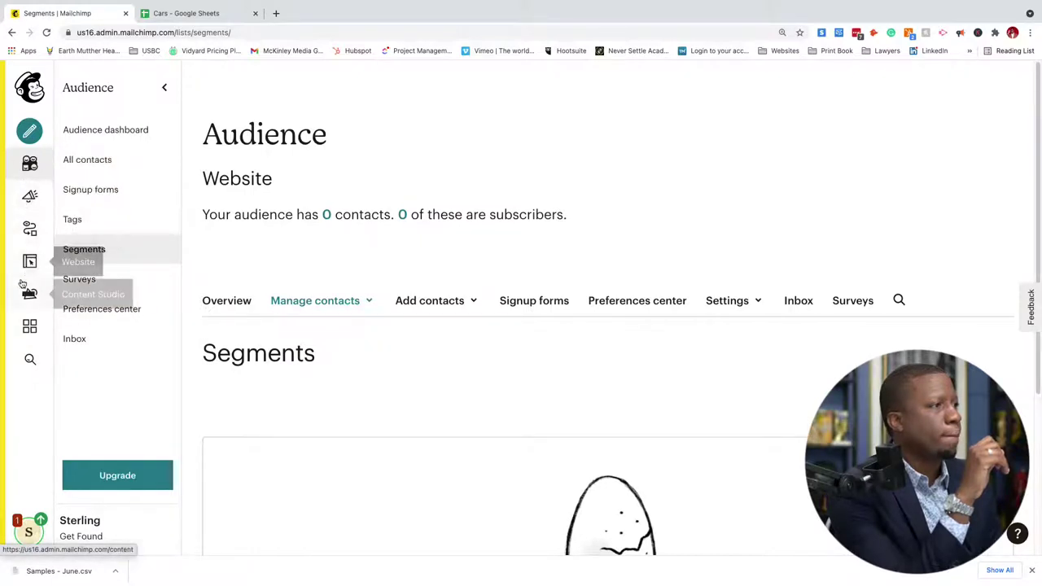
Replicate the Social Media Clients draft from the list of all campaigns
click(29, 199)
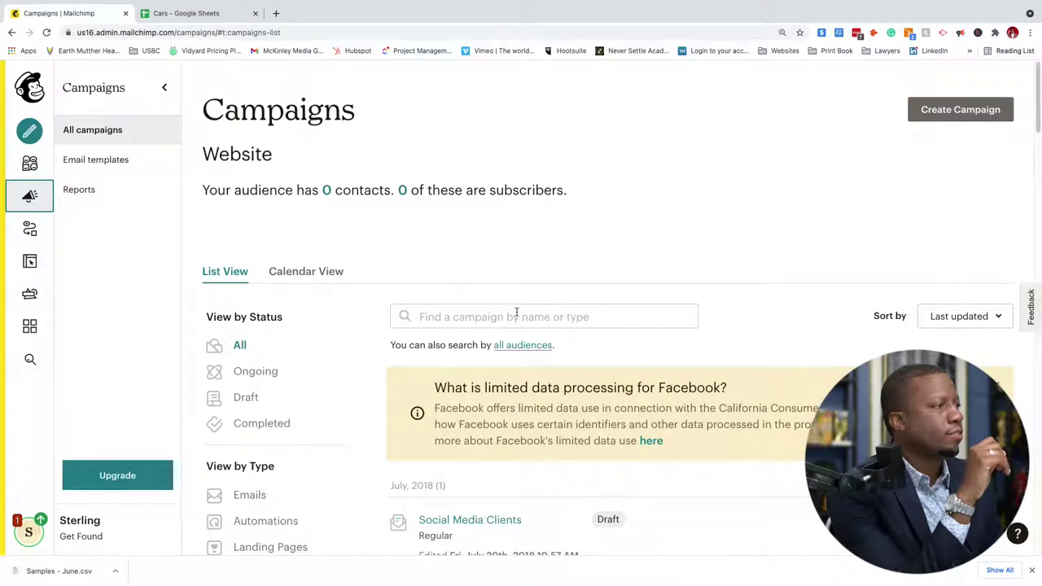
scroll(516, 313, down, 1)
scroll(539, 323, down, 1)
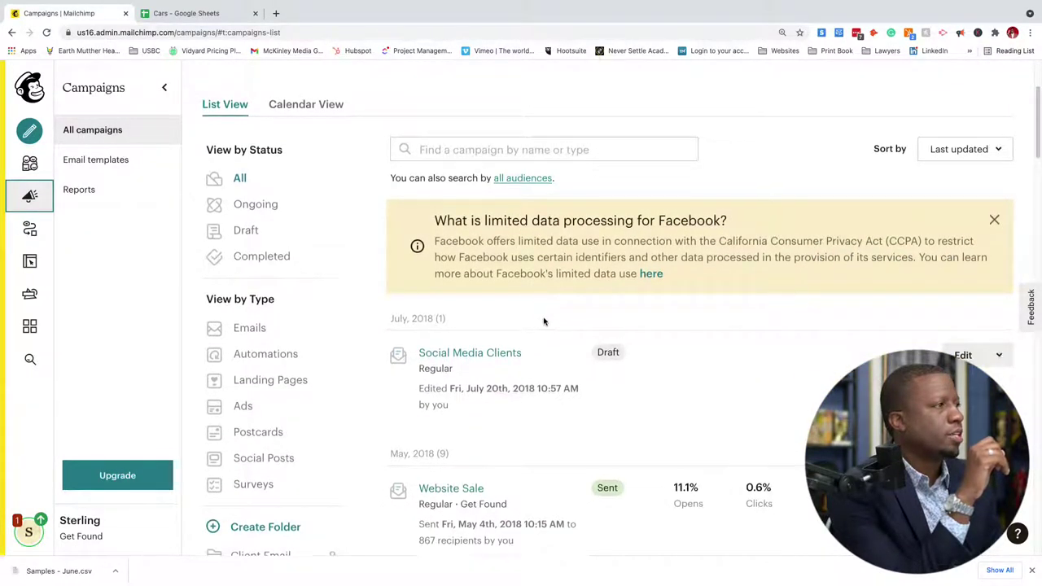
scroll(546, 316, up, 1)
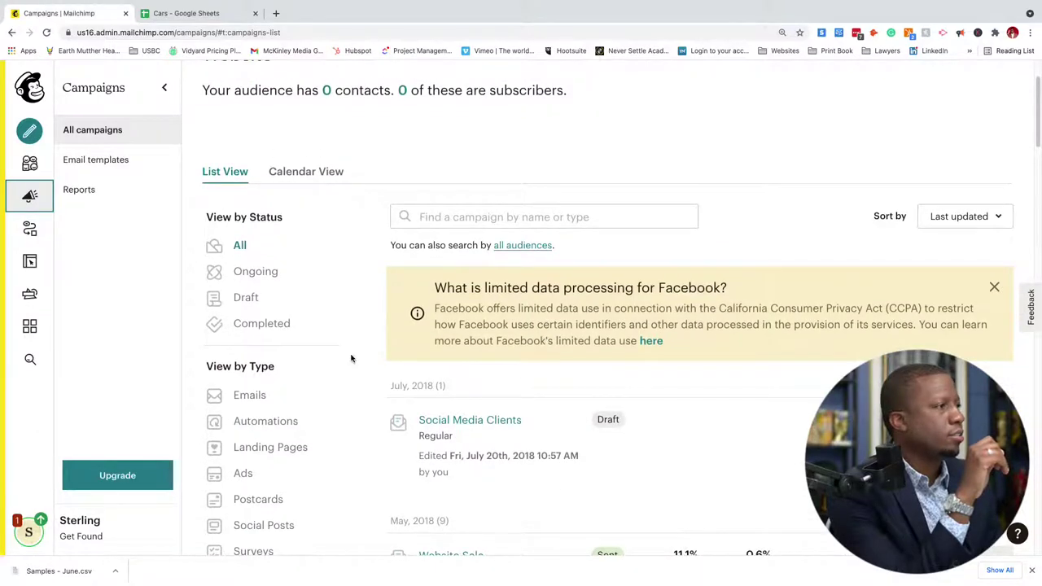
scroll(353, 357, down, 5)
scroll(353, 357, up, 4)
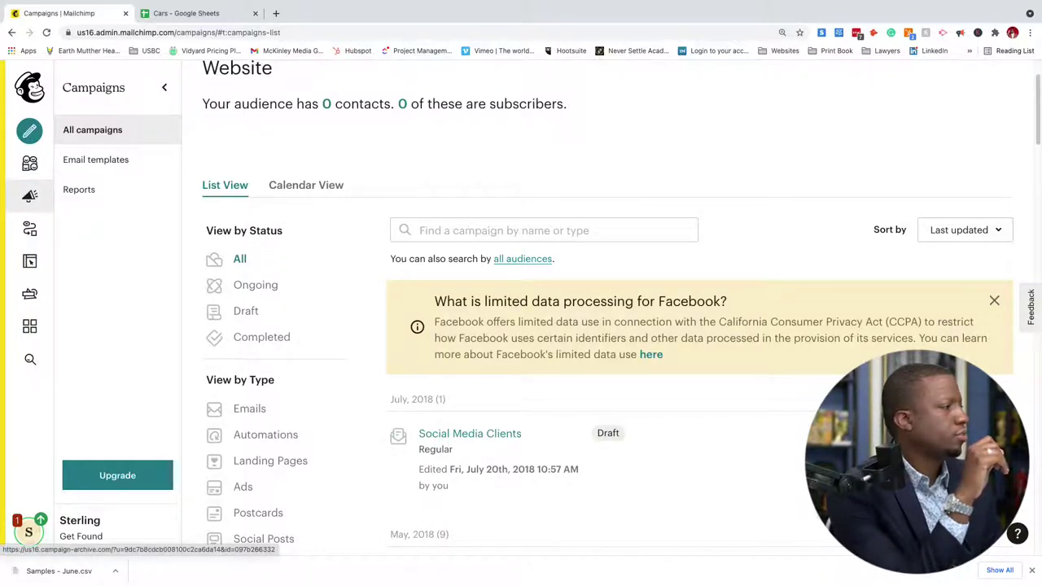
click(936, 480)
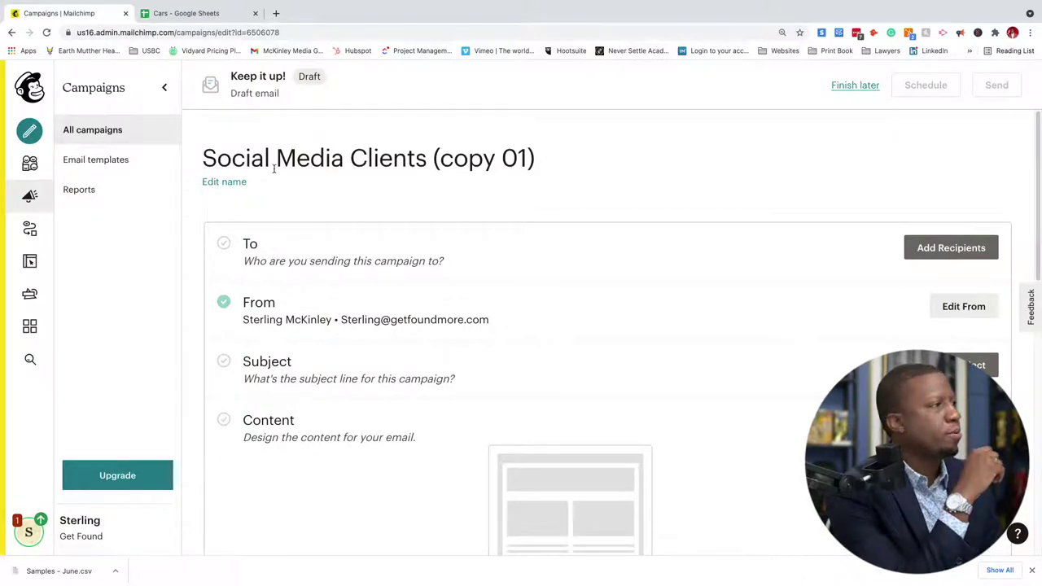
Rename the copied campaign as "Fall Savings" and save the name
click(232, 182)
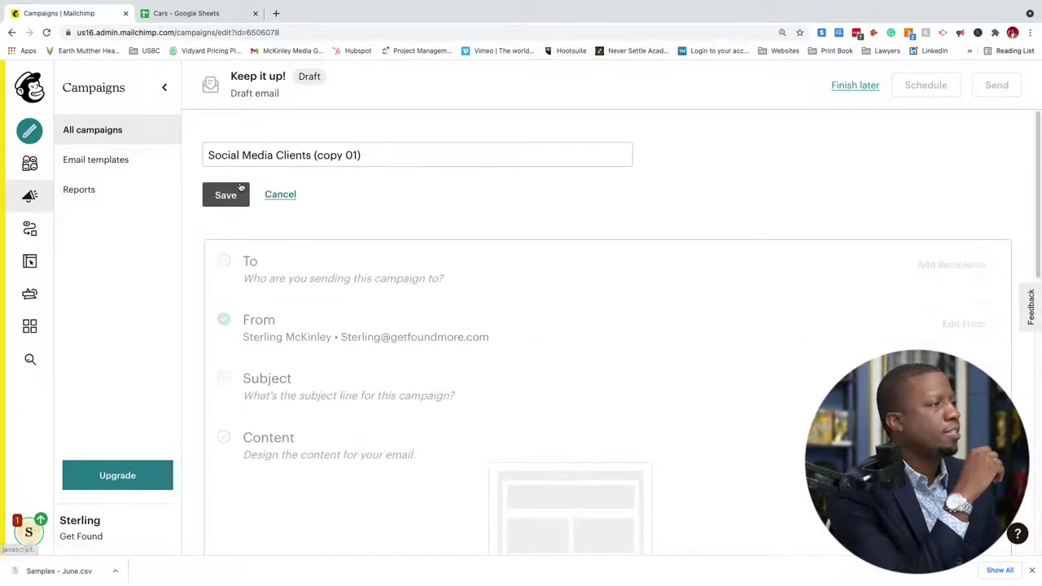
click(293, 156)
text(Ca)
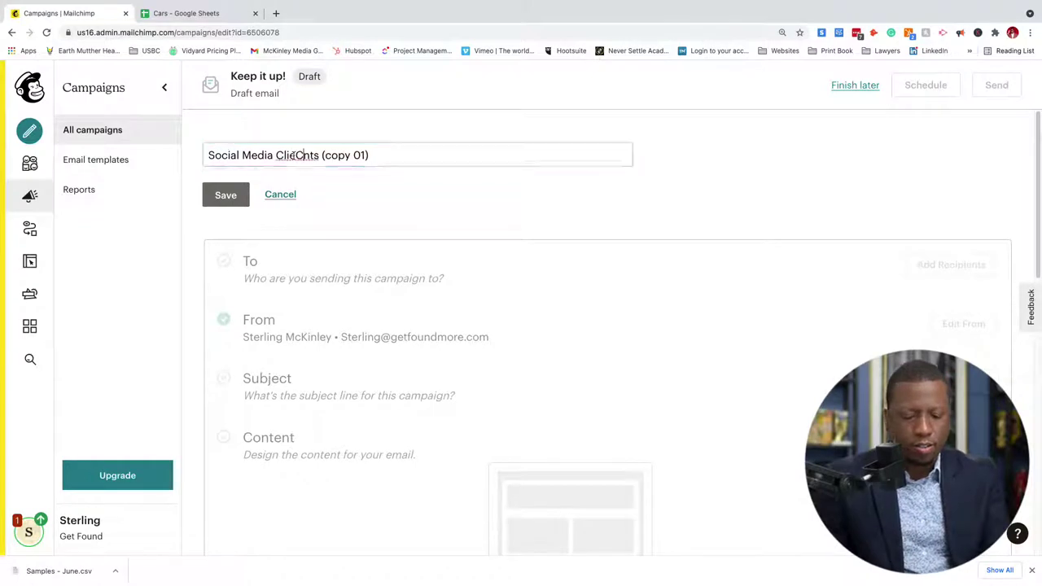
text(r)
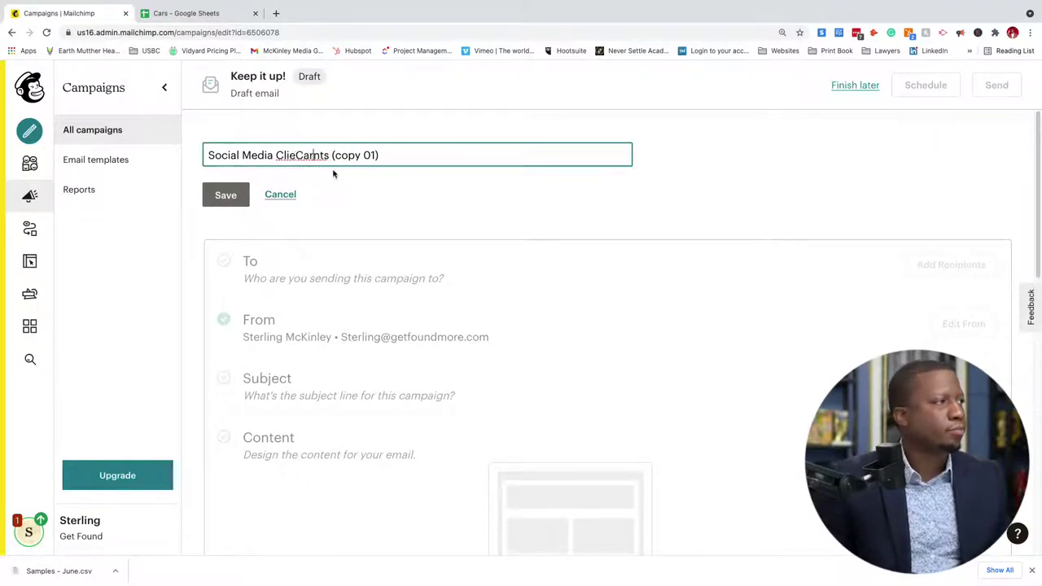
text(r)
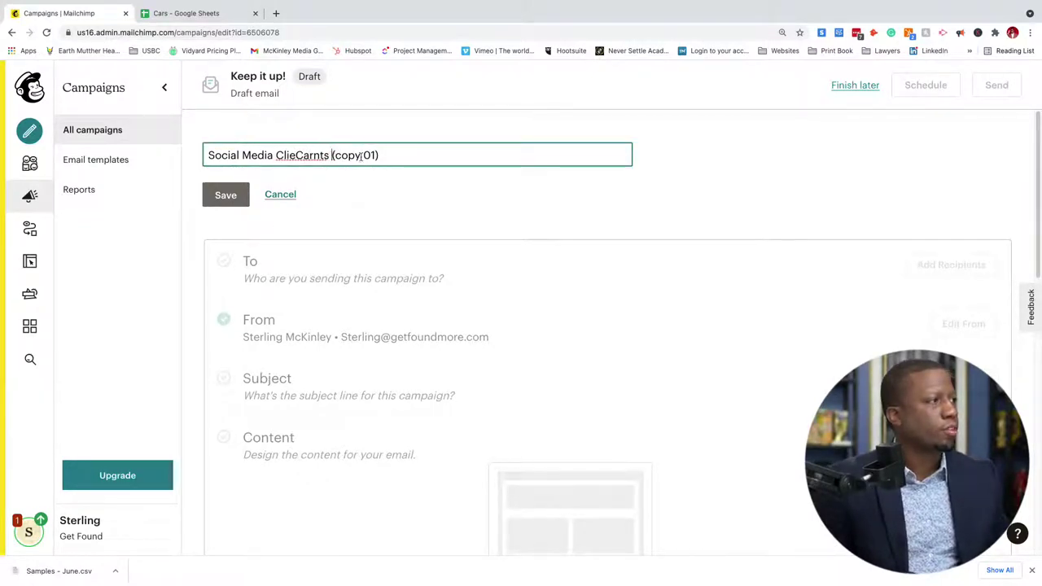
drag(414, 154, 163, 150)
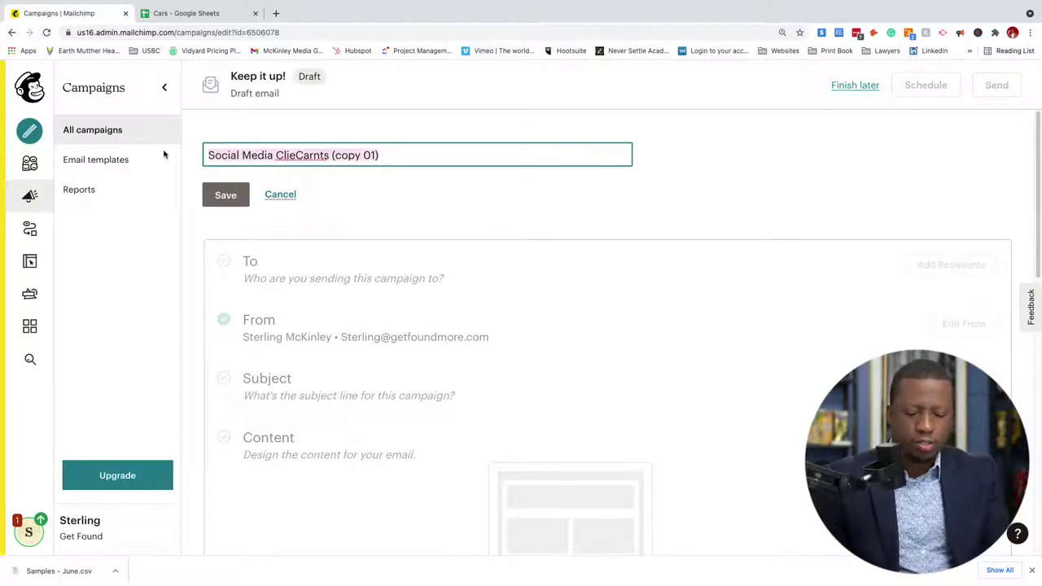
text(Fall)
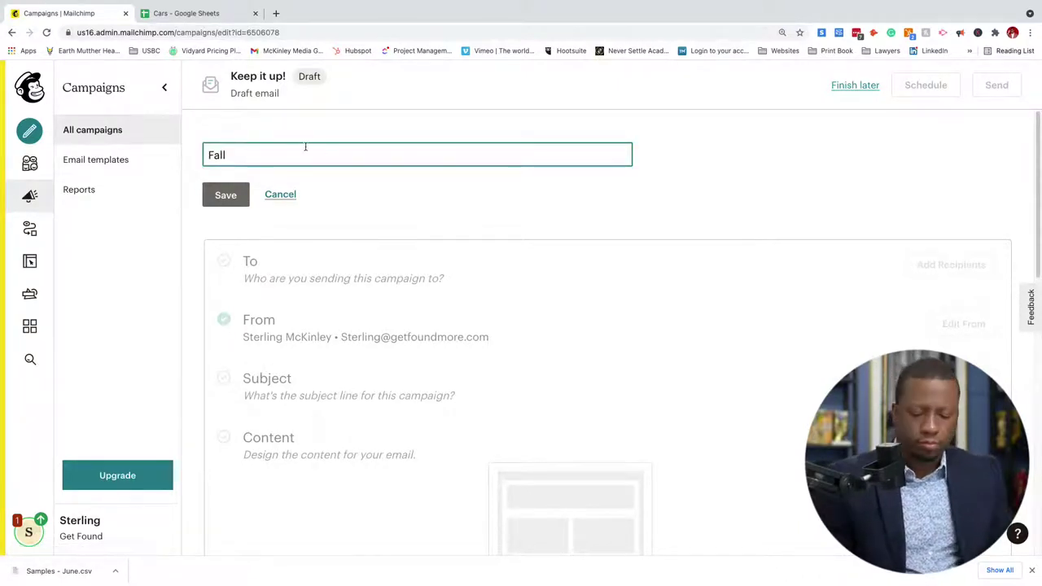
text( Savings)
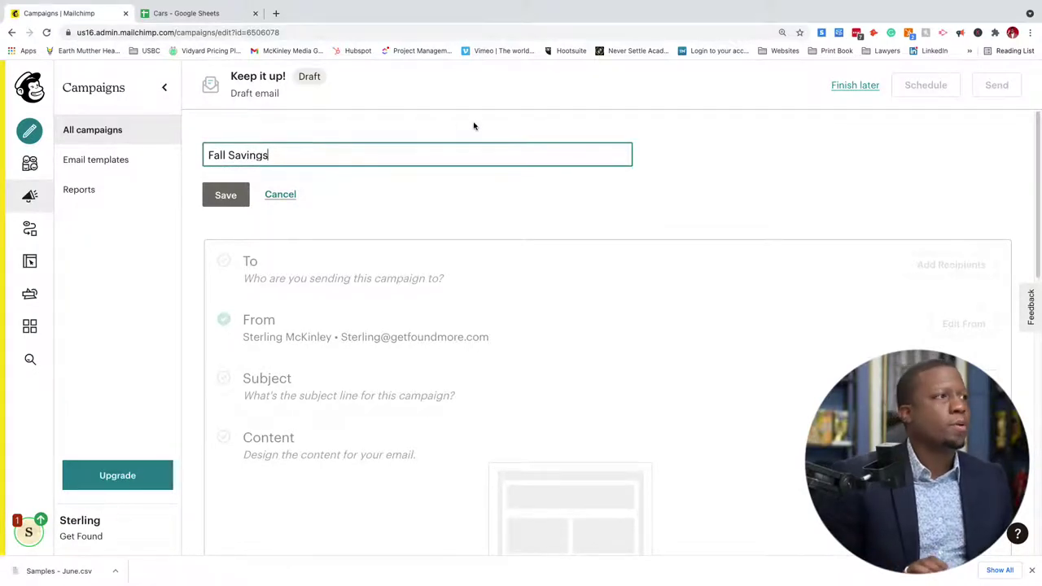
click(226, 195)
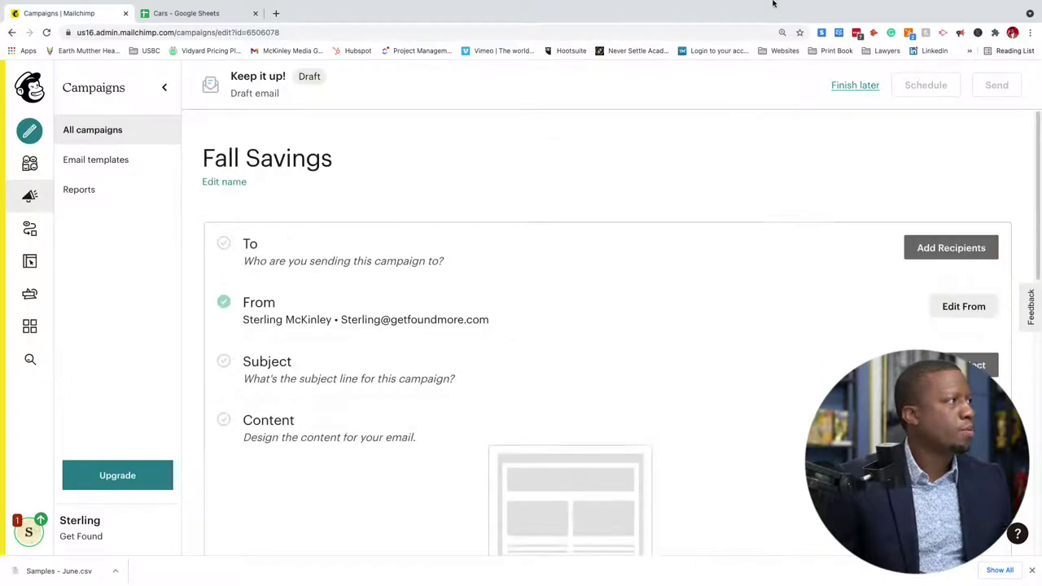
Set the browser's page zoom to 150% for the campaign page
click(782, 62)
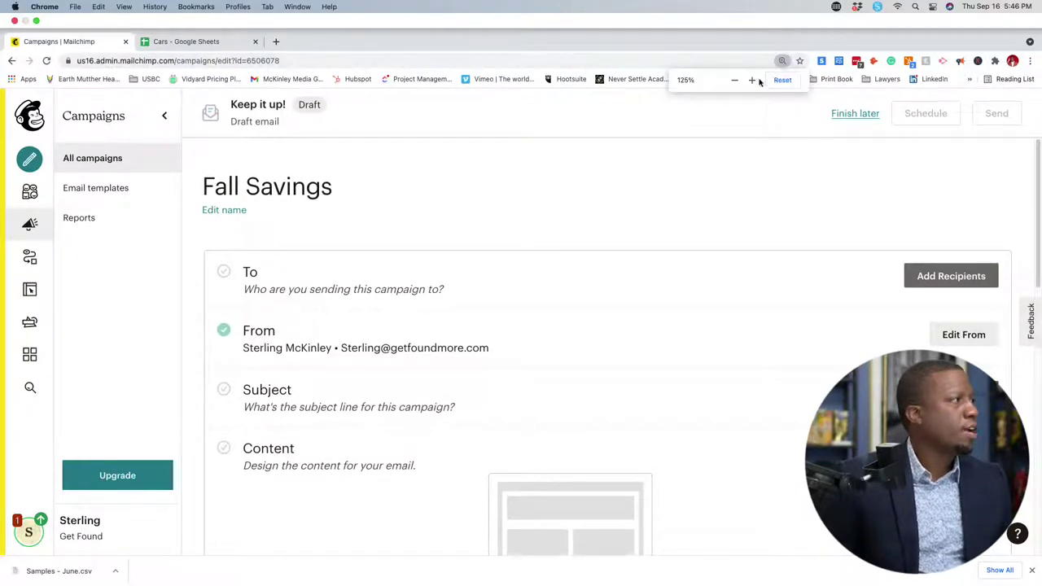
click(752, 81)
click(752, 80)
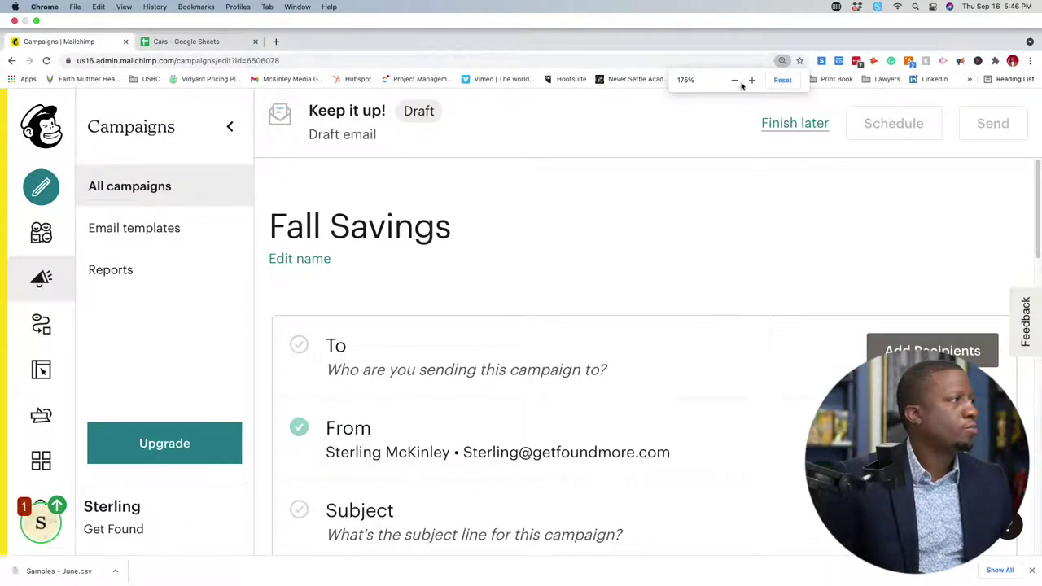
click(735, 81)
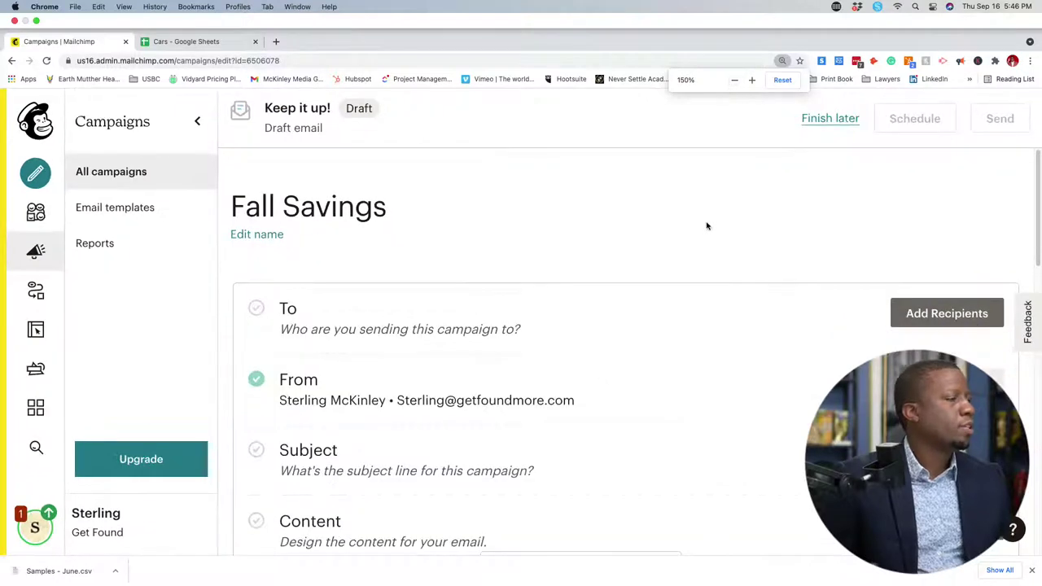
Start adding recipients to the Fall Savings campaign and choose Website as the audience
scroll(707, 226, down, 2)
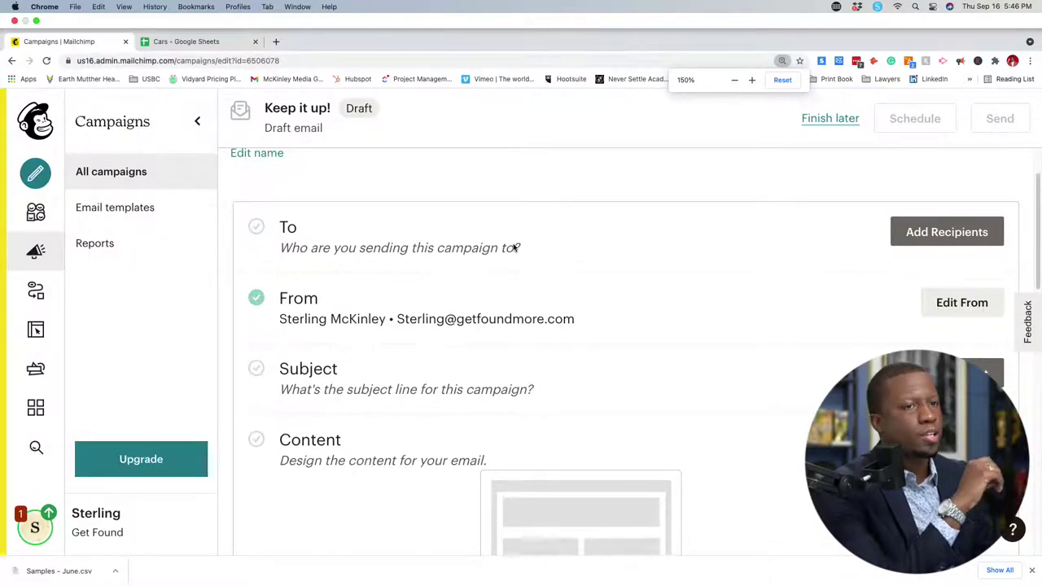
click(928, 223)
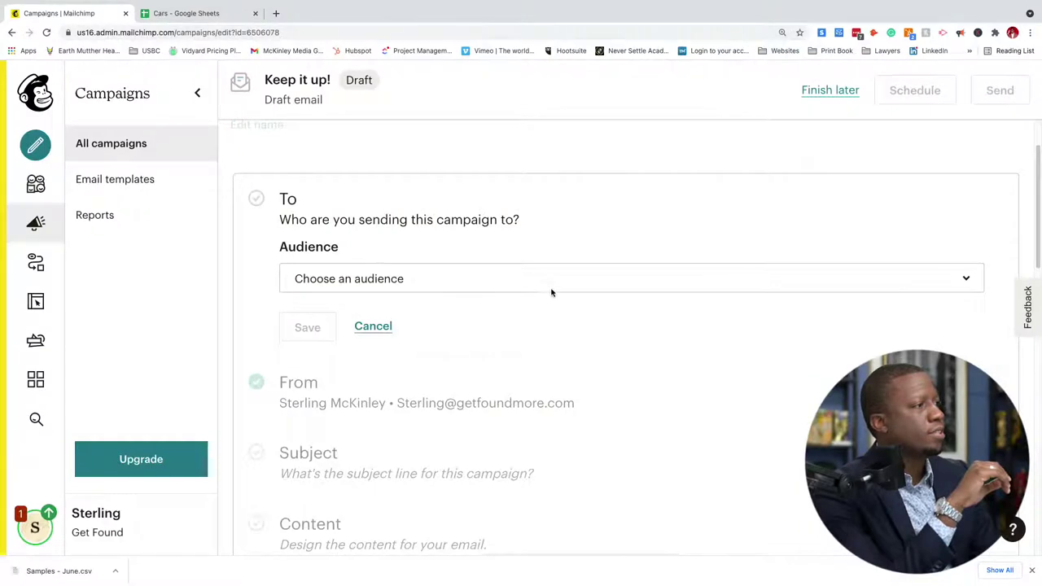
click(552, 290)
scroll(554, 293, down, 3)
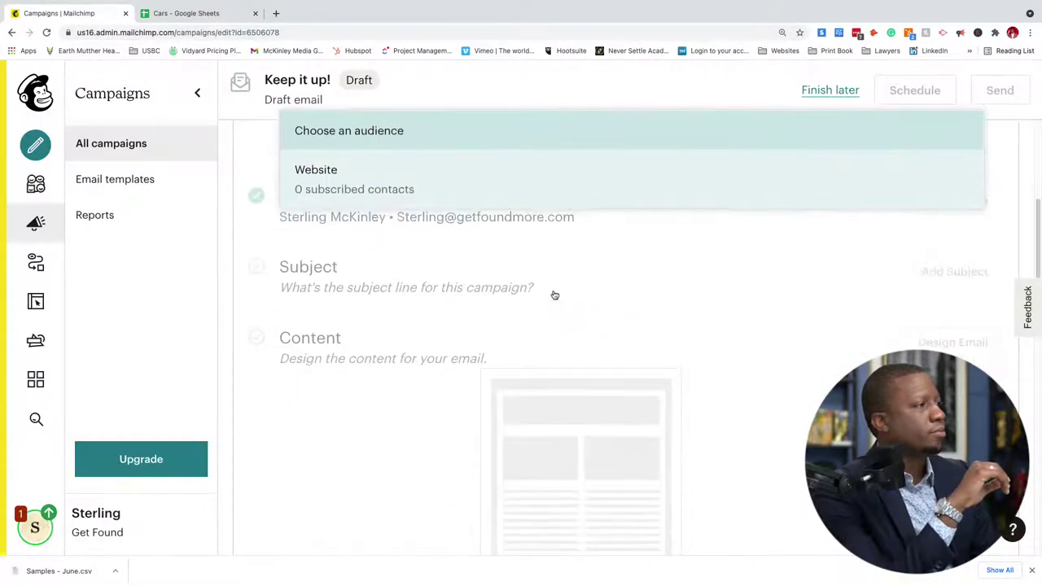
scroll(553, 299, up, 3)
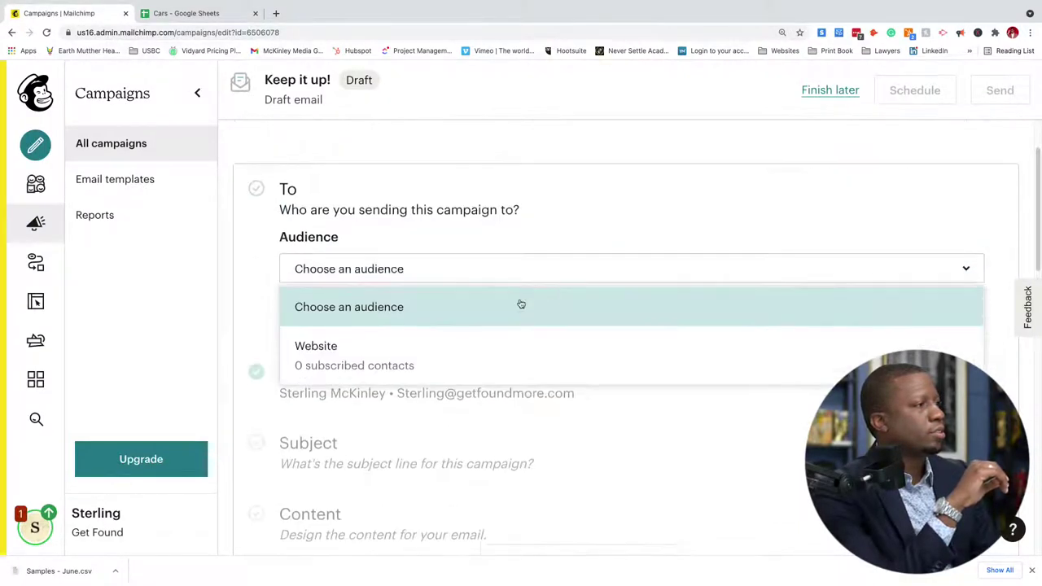
click(408, 346)
Set the Fall Savings campaign's audience to Website and review the available Segment or Tag options and audiences
click(394, 355)
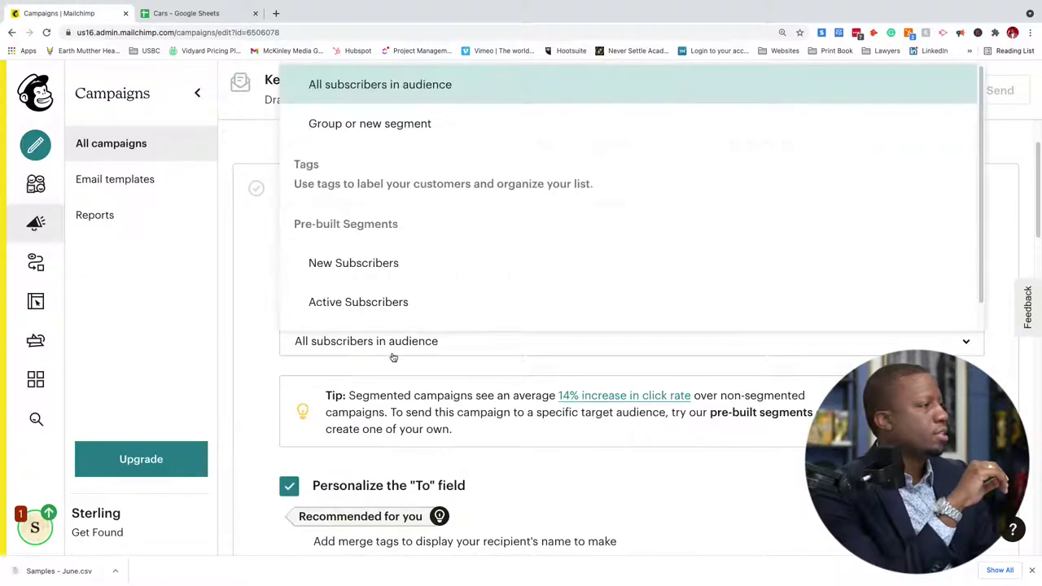
click(264, 258)
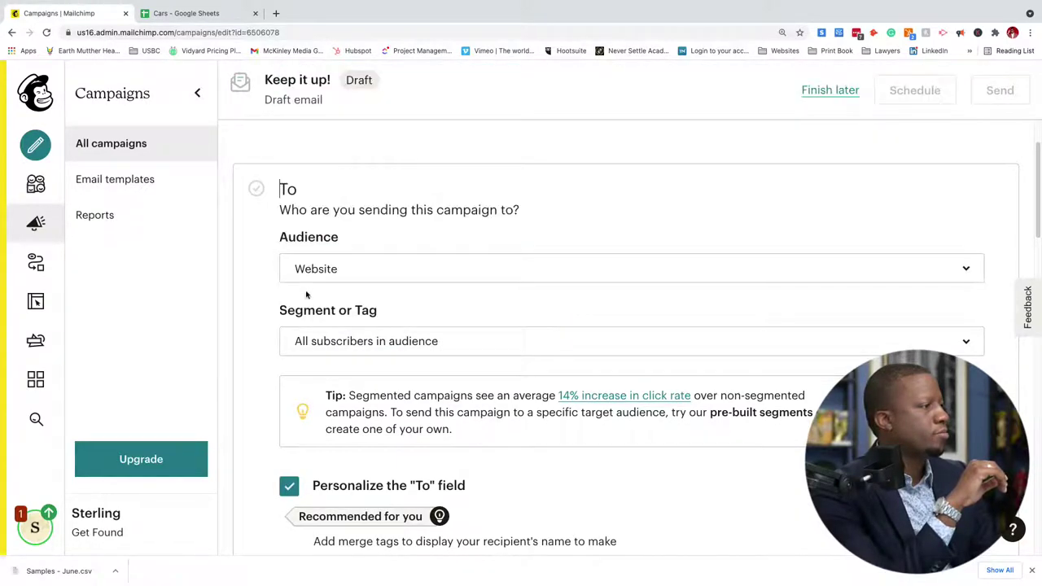
scroll(301, 332, down, 3)
scroll(297, 338, up, 5)
scroll(317, 334, up, 1)
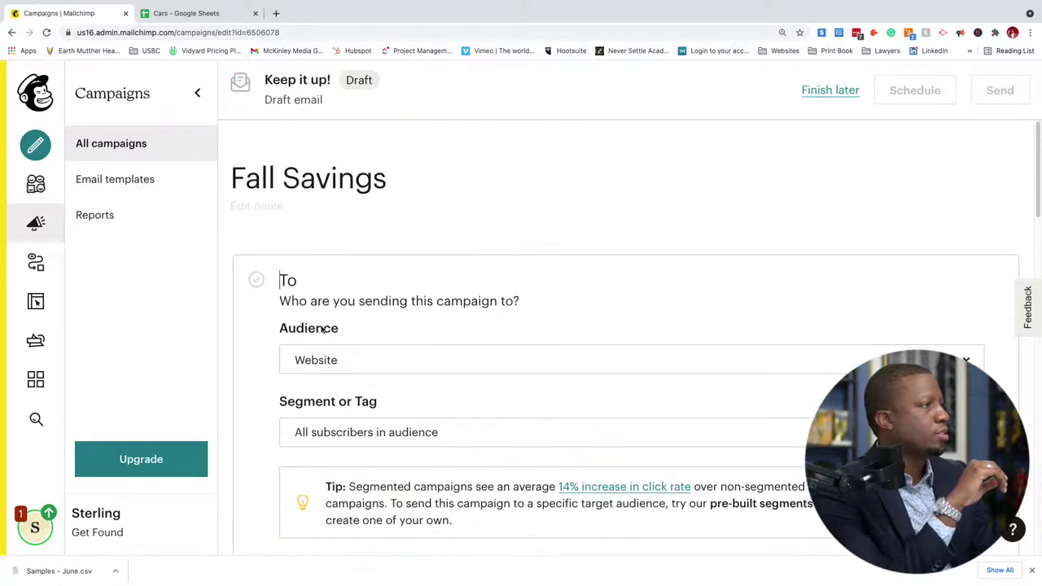
click(381, 353)
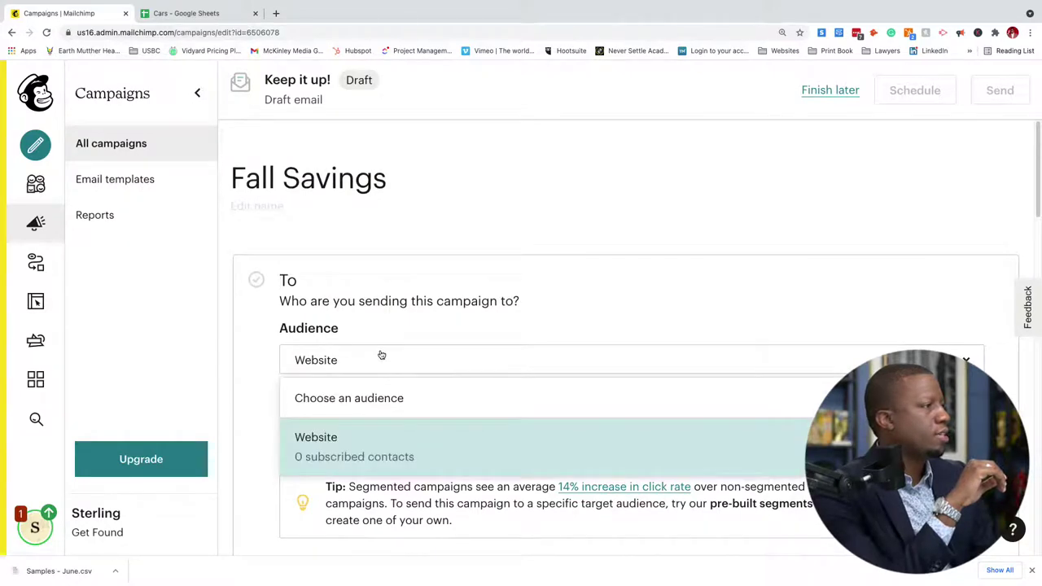
click(381, 355)
Check the Audience dashboard and open the list of all contacts in the Website audience
click(36, 184)
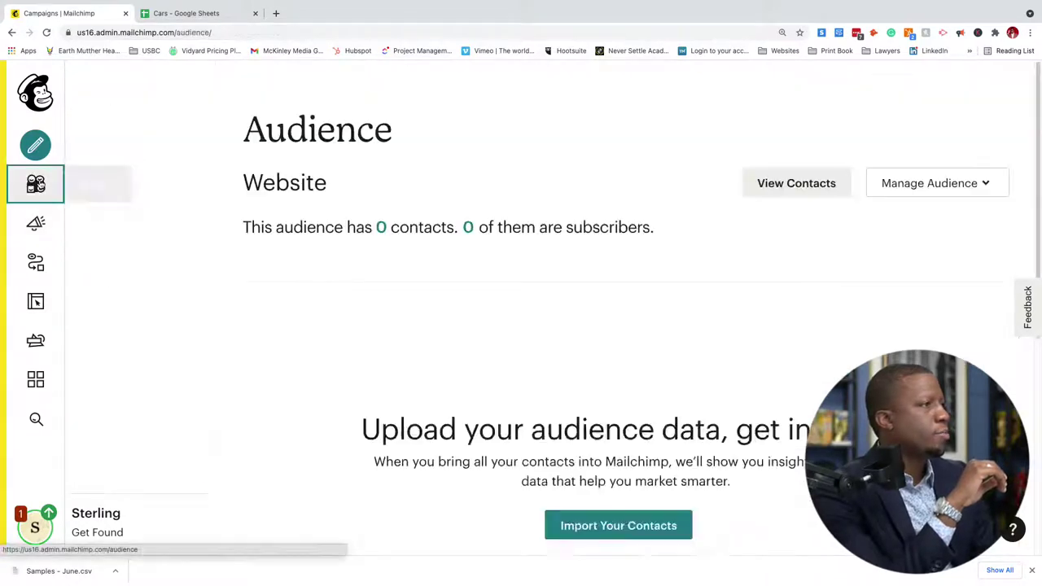
scroll(529, 334, down, 2)
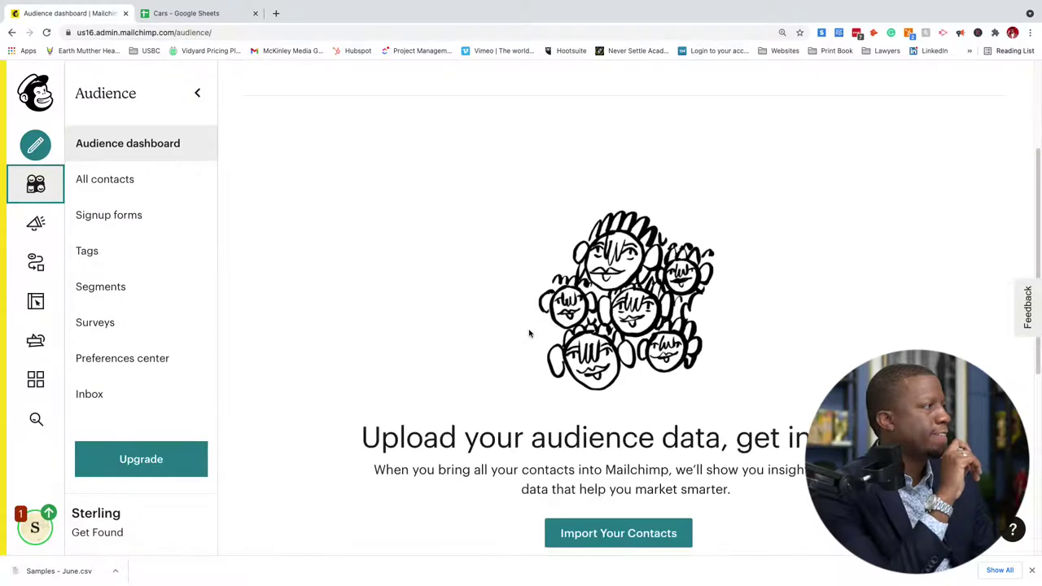
scroll(530, 334, down, 2)
click(124, 194)
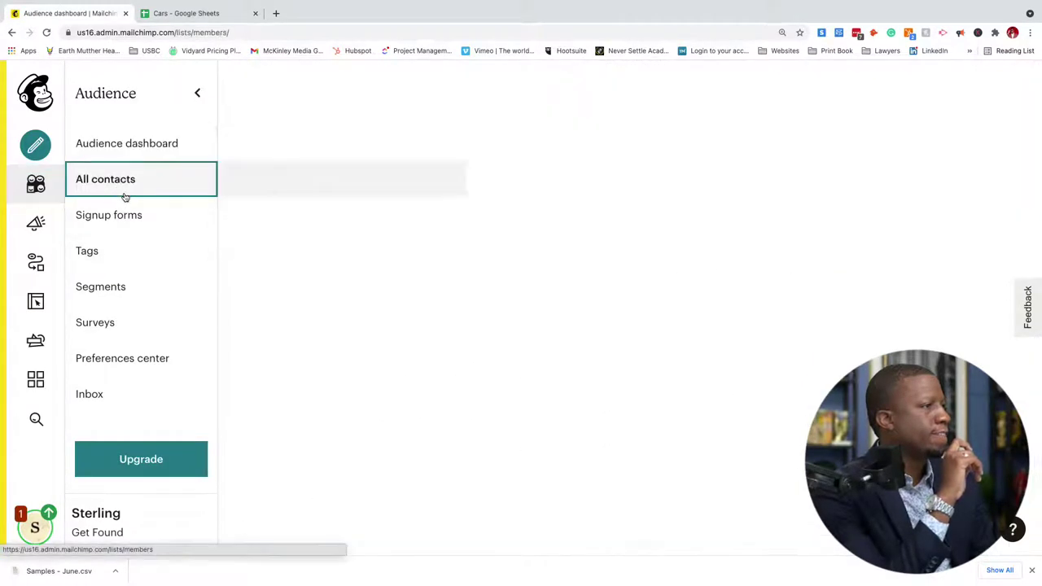
scroll(464, 322, down, 2)
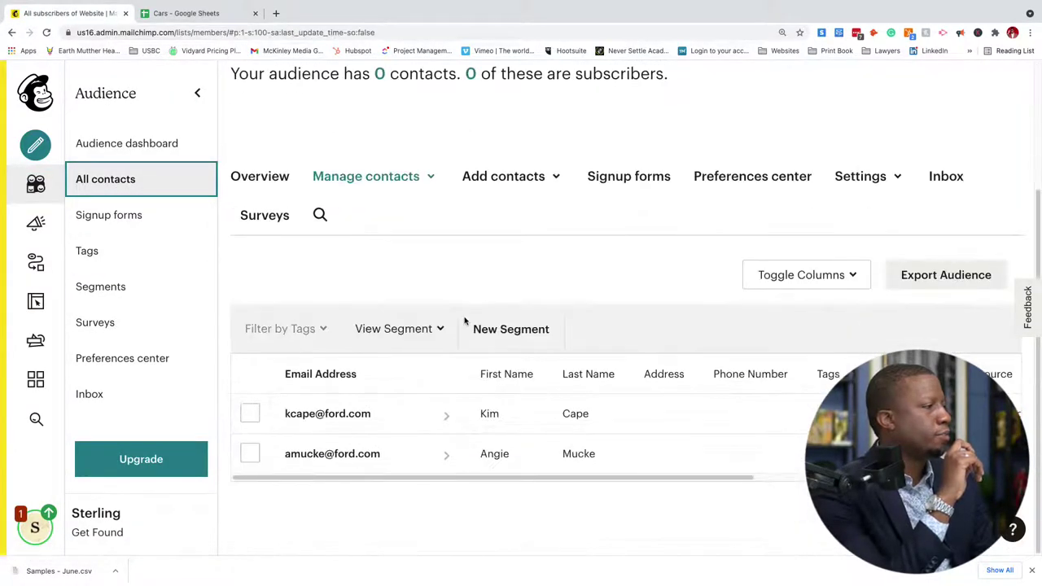
Select both contacts and review their email marketing status, tagging options and available bulk actions
click(250, 413)
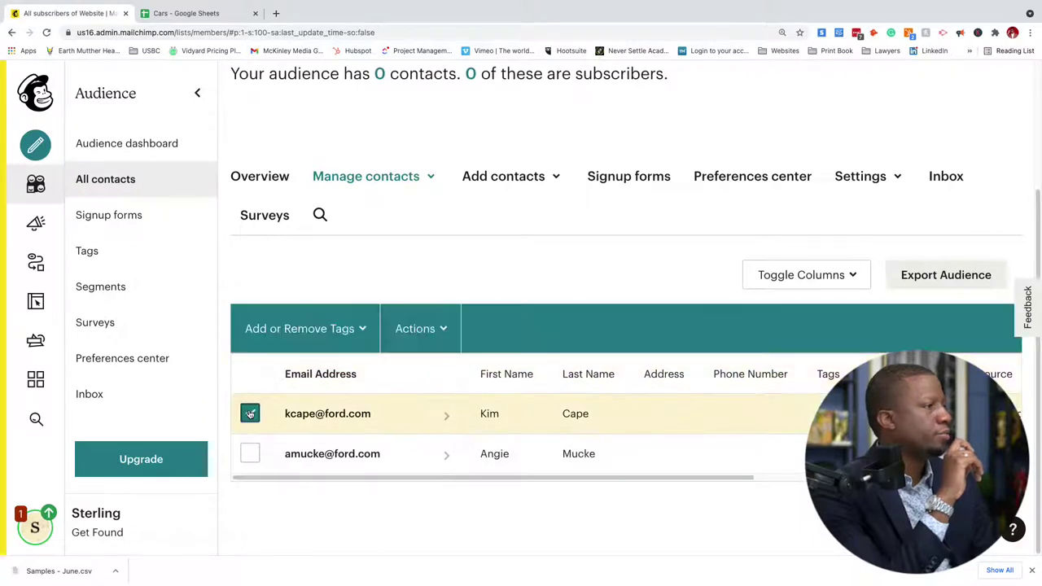
click(249, 453)
click(340, 332)
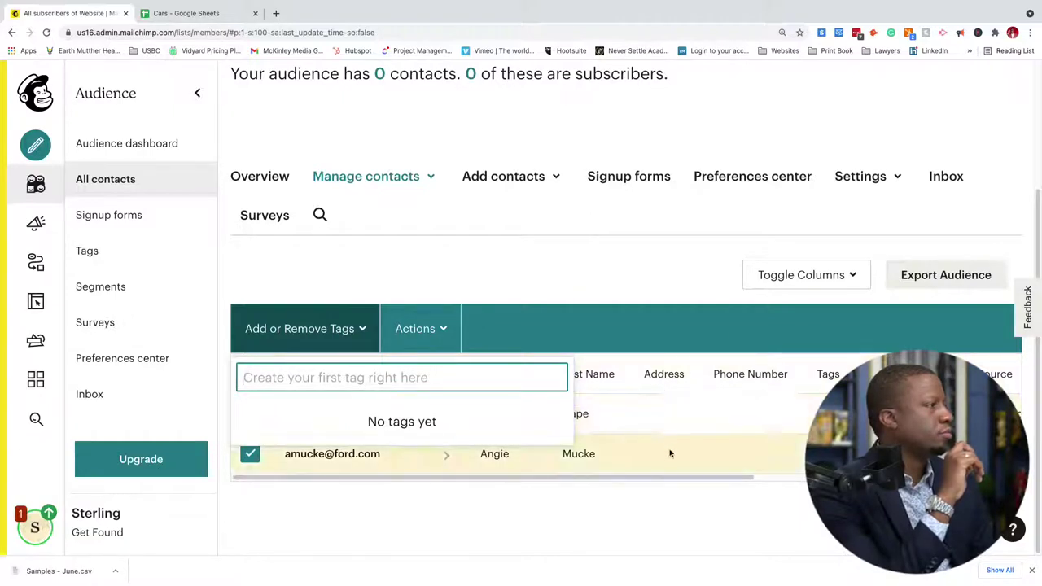
drag(651, 479, 917, 478)
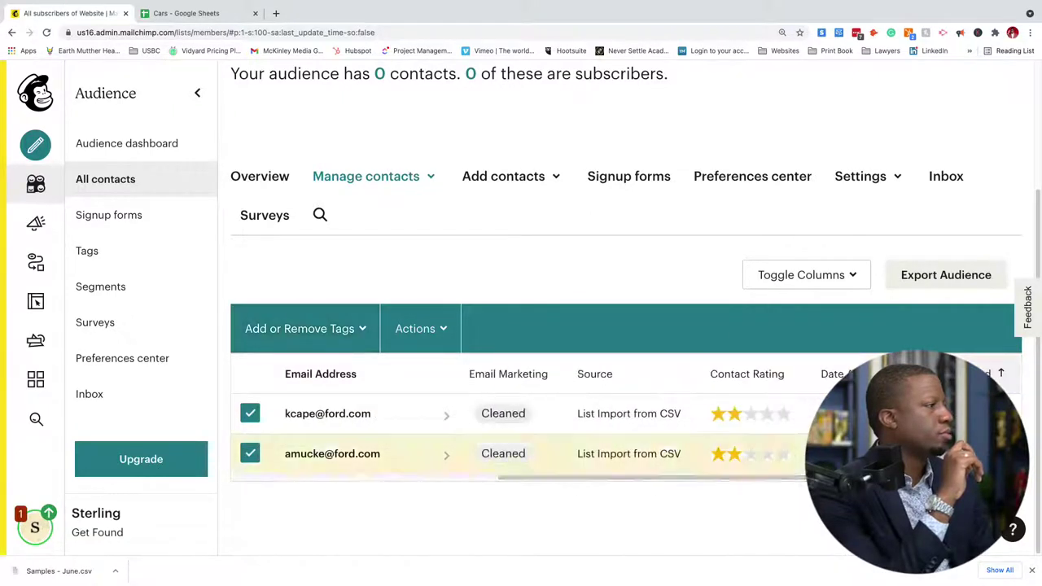
click(456, 336)
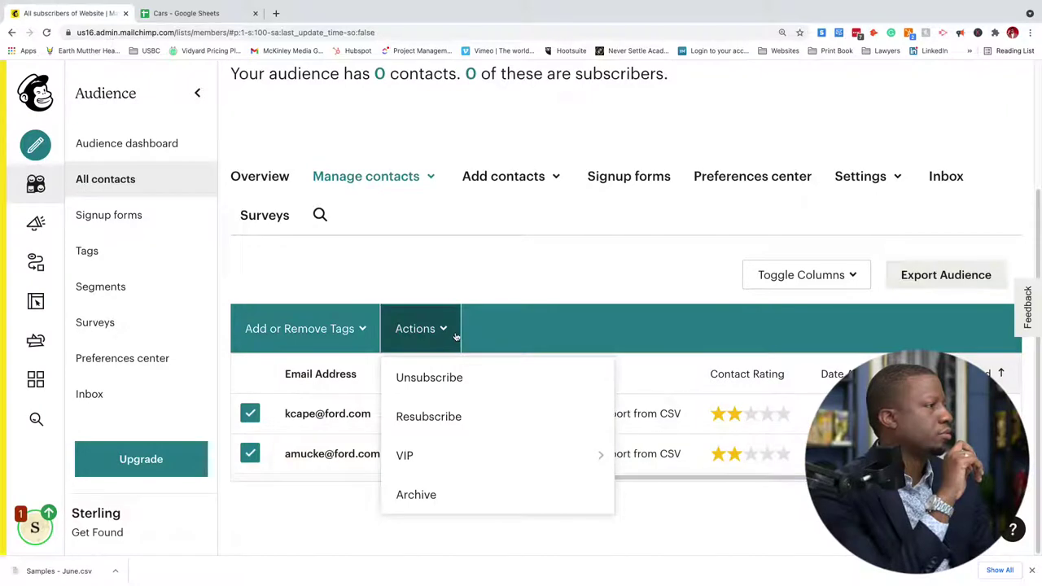
click(350, 325)
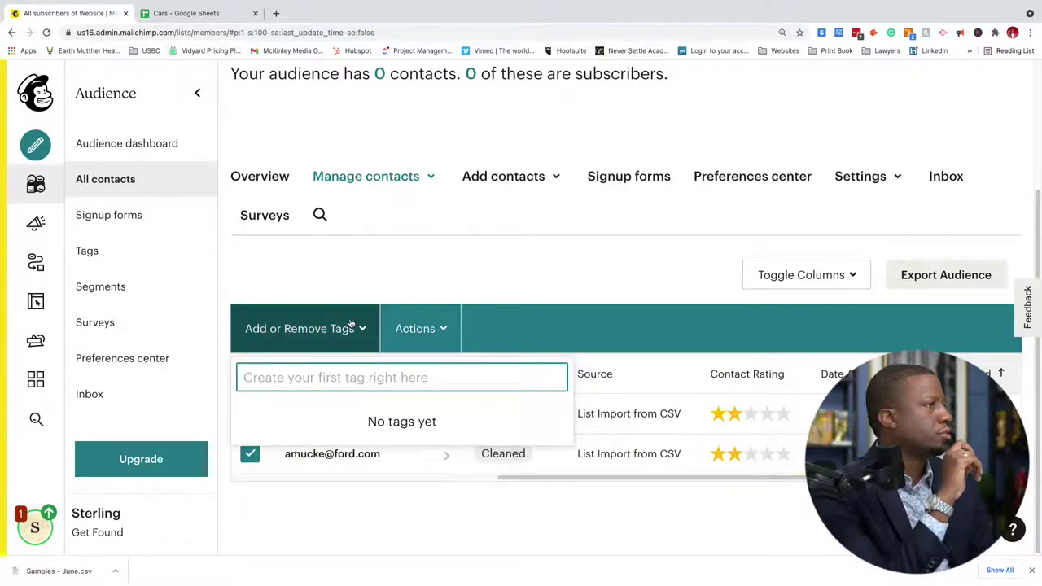
click(349, 323)
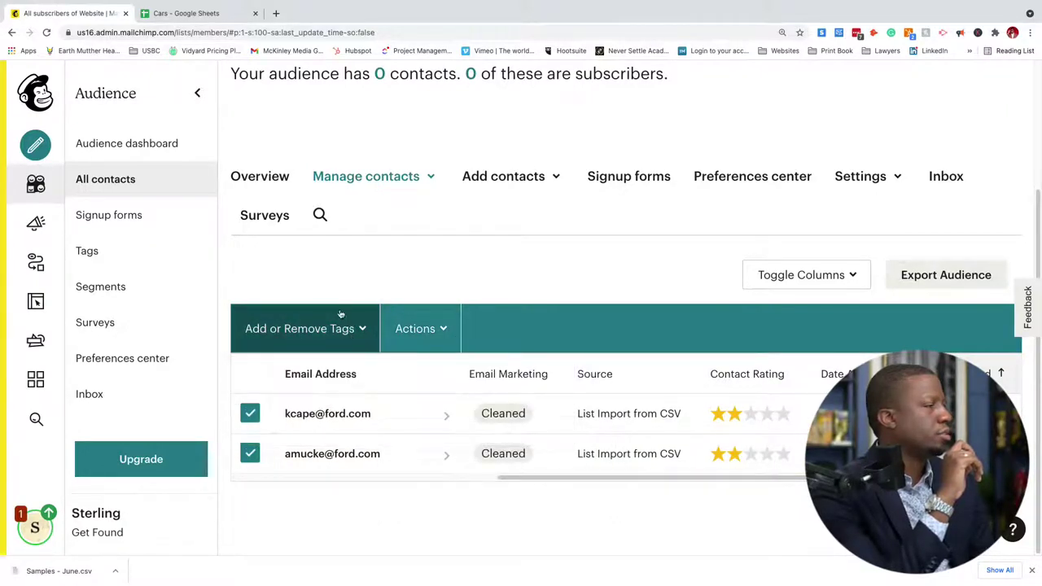
Check the audience management options on the Audience dashboard and reopen the Website audience's contact list
click(130, 154)
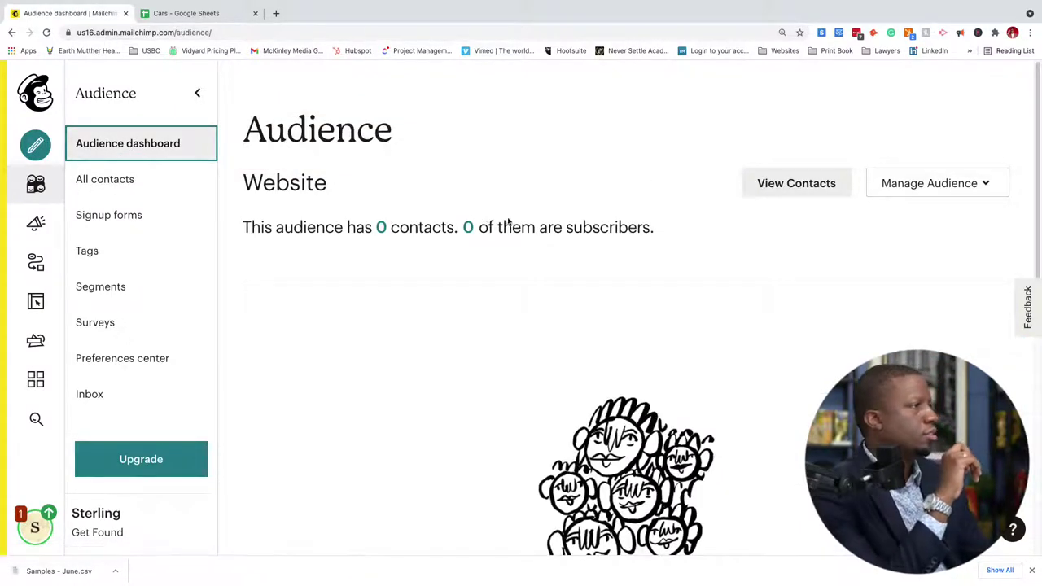
click(944, 181)
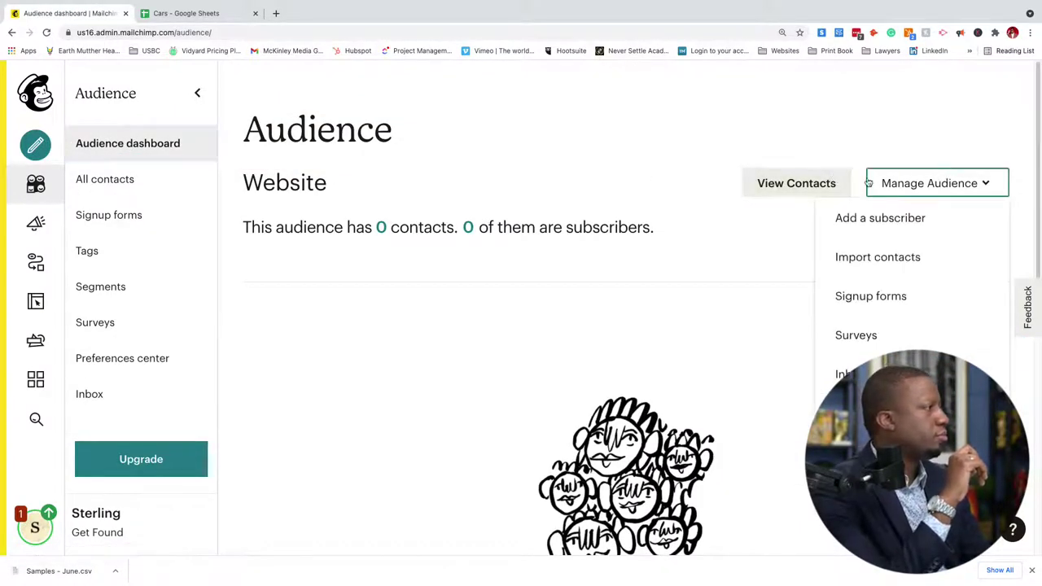
click(833, 193)
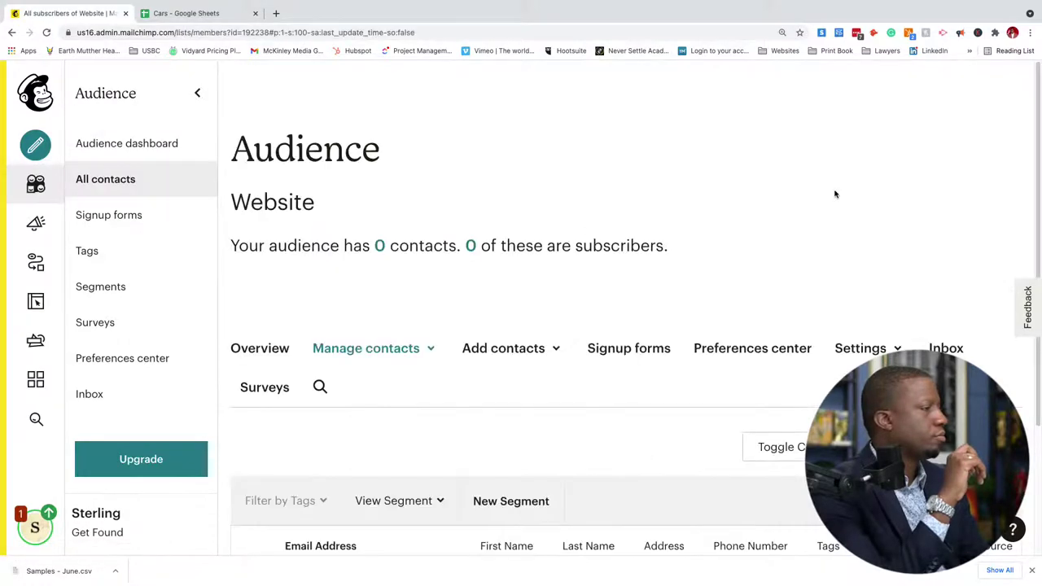
scroll(691, 239, down, 3)
scroll(696, 239, up, 3)
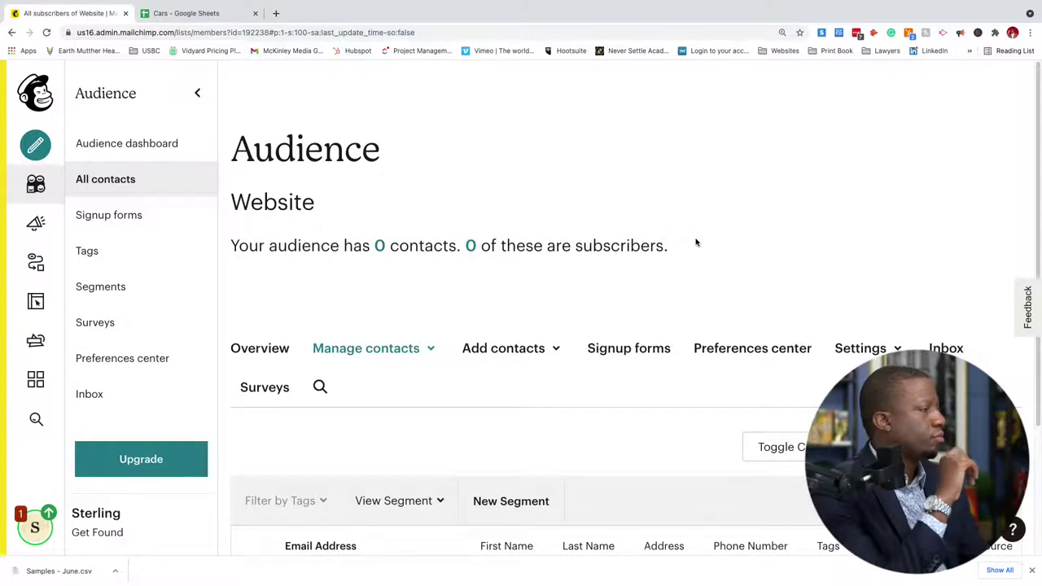
scroll(696, 241, down, 1)
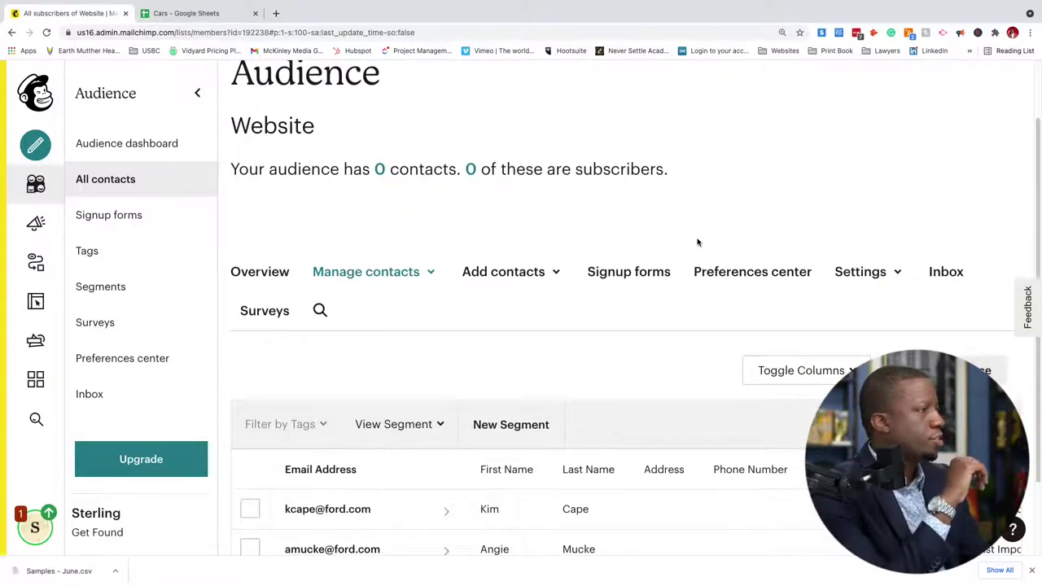
scroll(698, 242, down, 1)
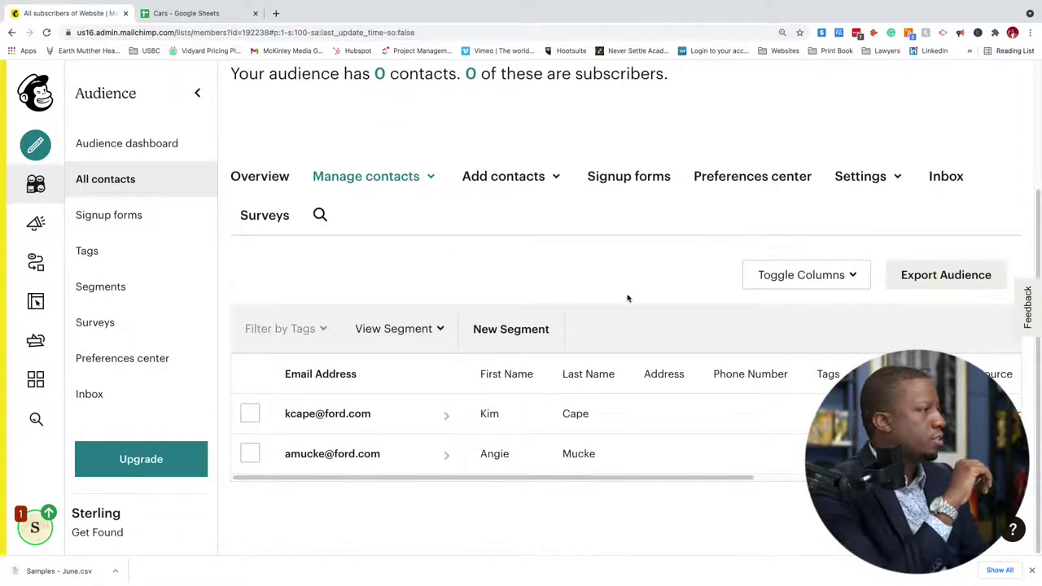
Try to add VIP status to the first contact in the Website audience
click(250, 414)
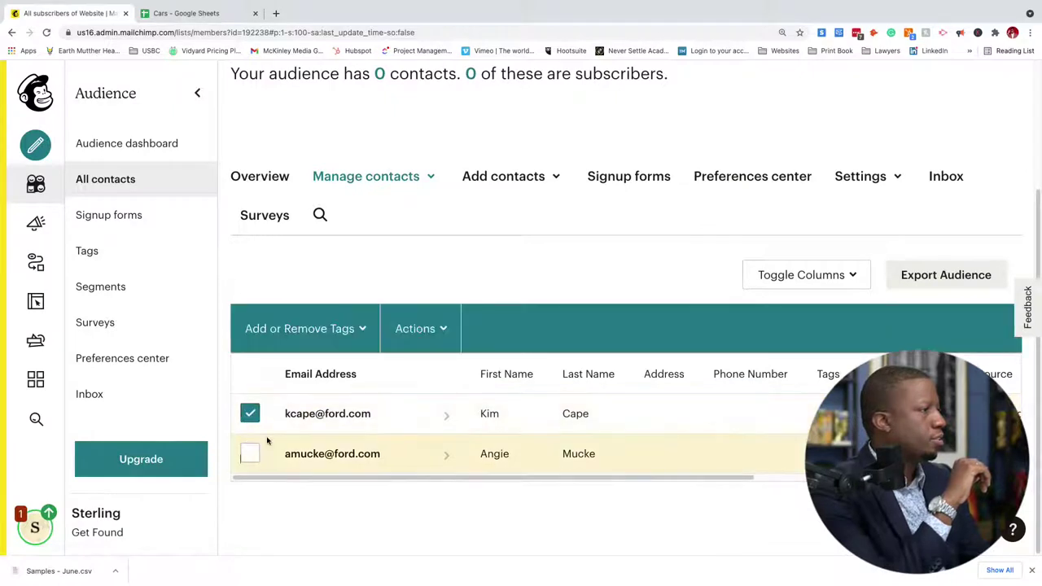
scroll(699, 498, up, 1)
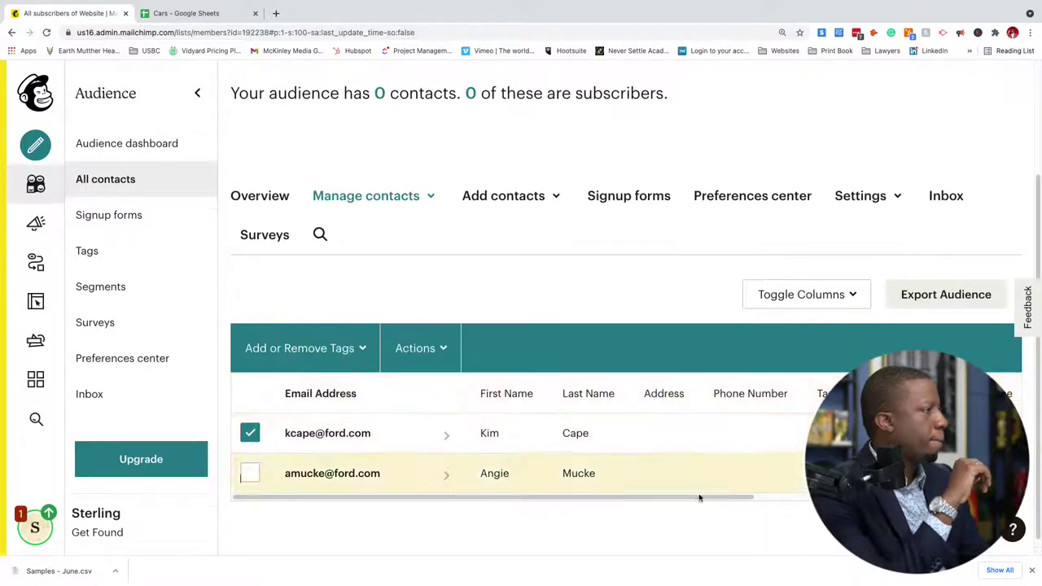
drag(698, 496, 961, 496)
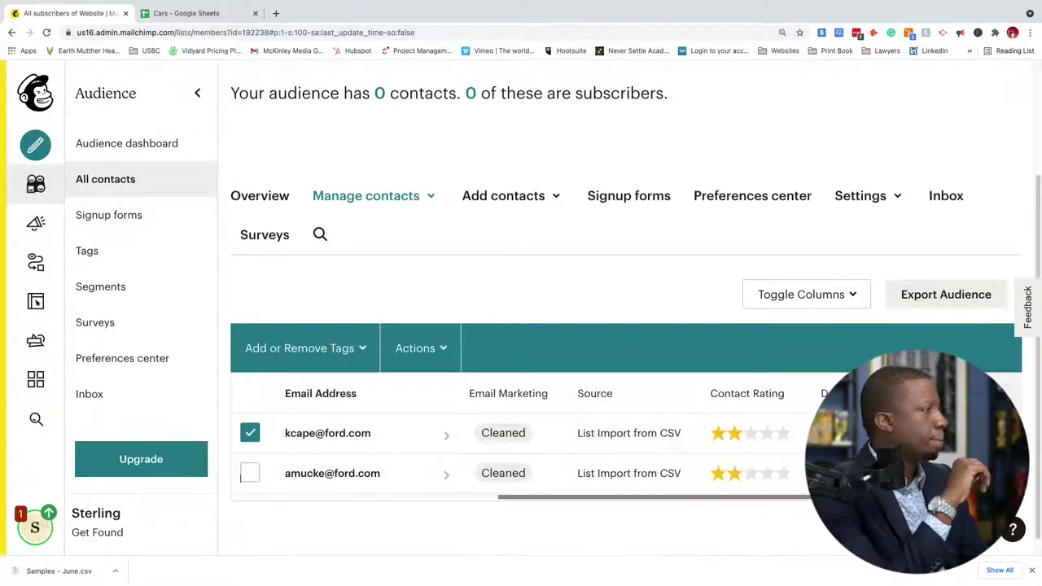
scroll(326, 433, up, 3)
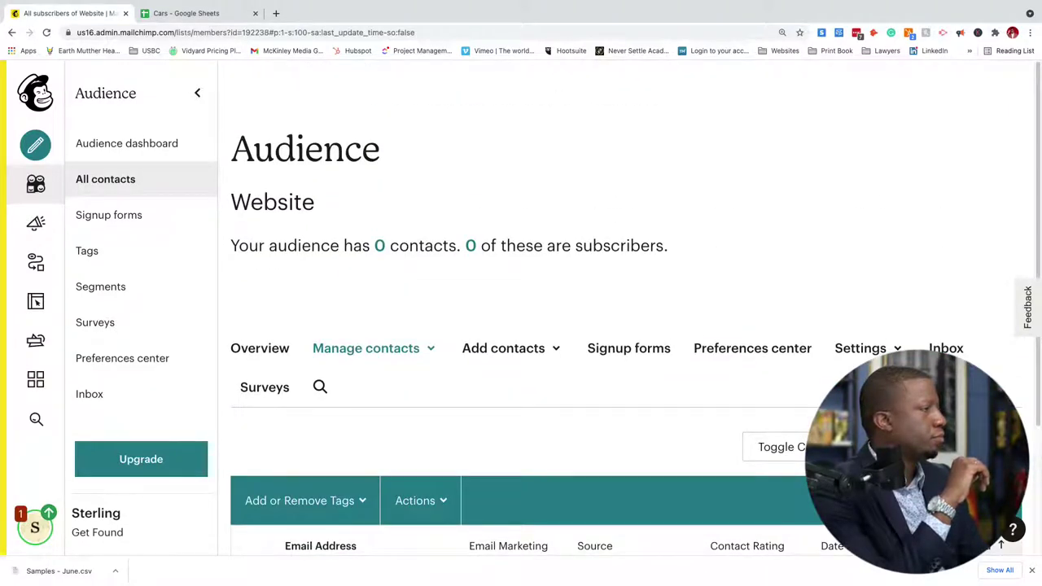
scroll(665, 440, down, 2)
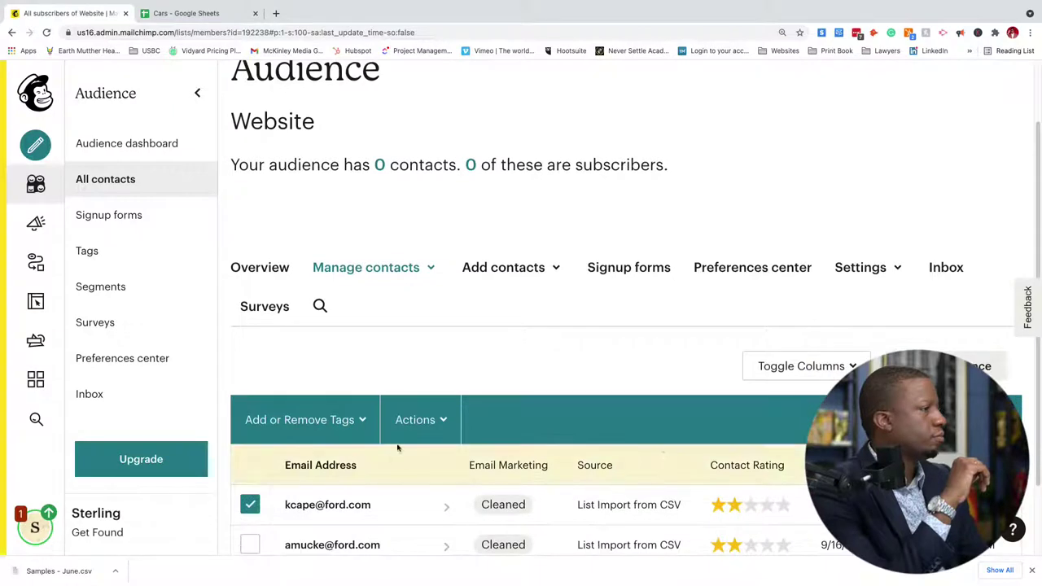
click(420, 420)
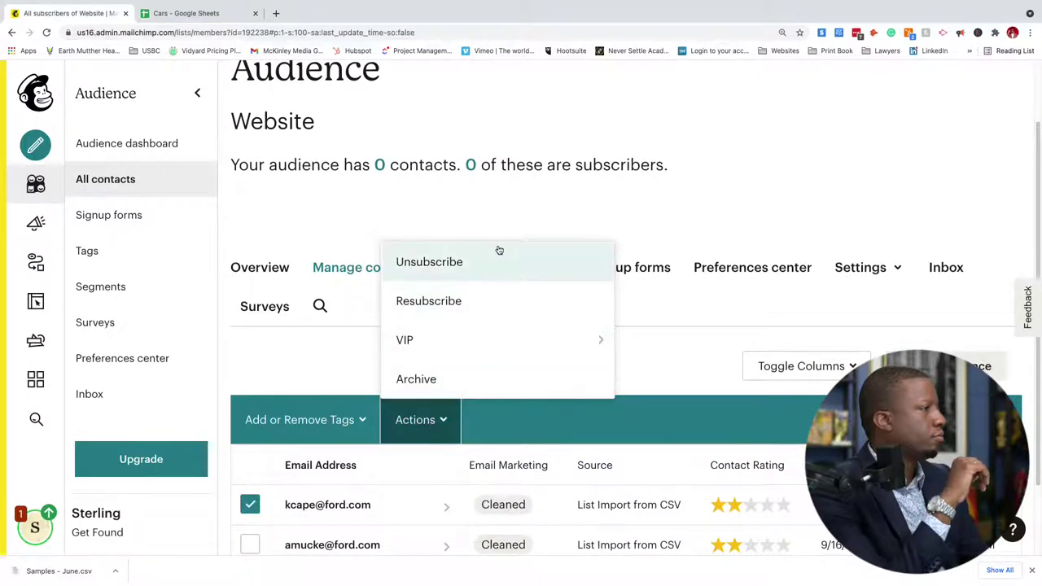
mouse_move(508, 342)
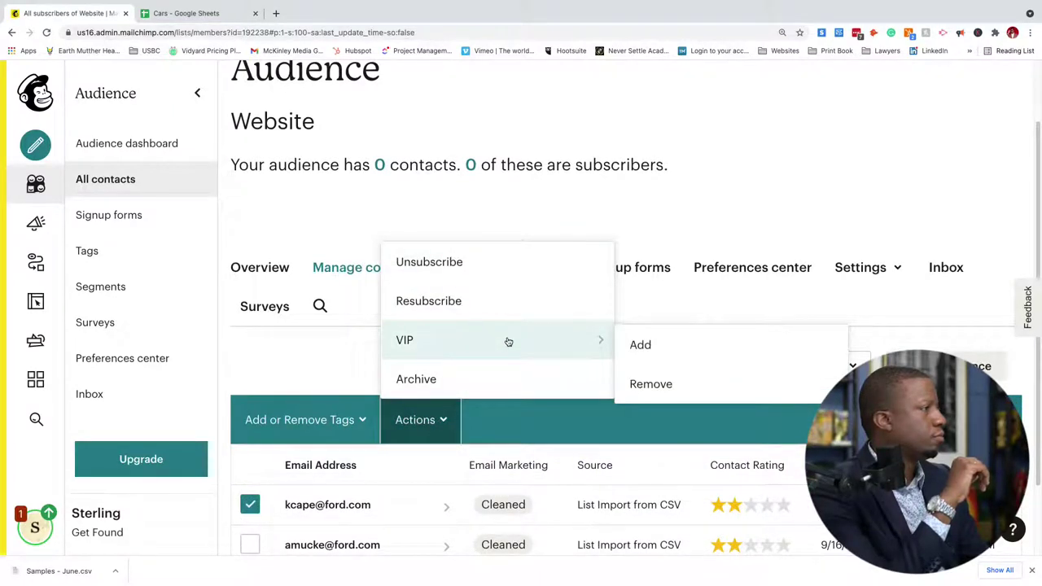
click(644, 344)
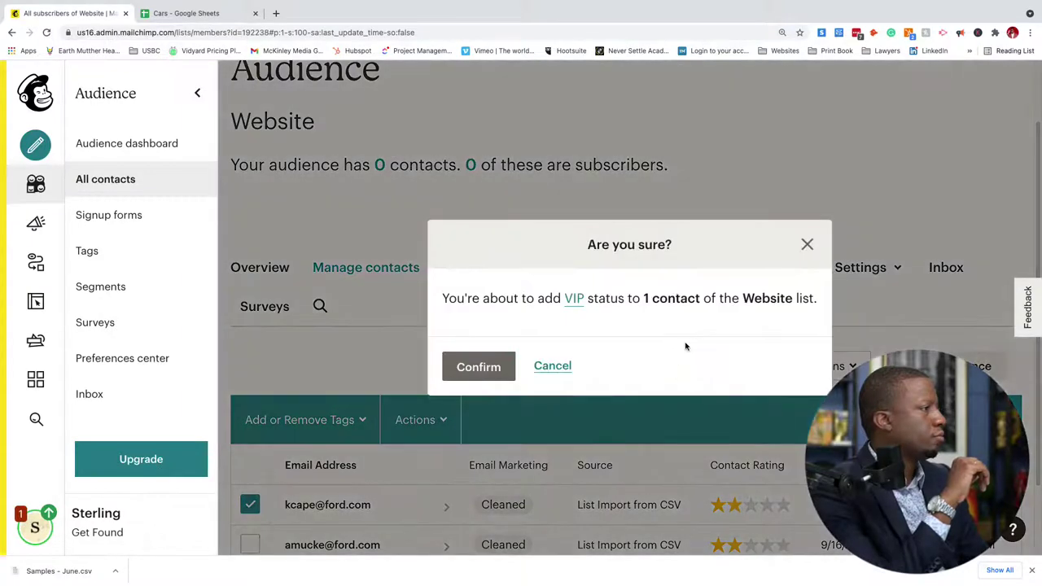
click(486, 365)
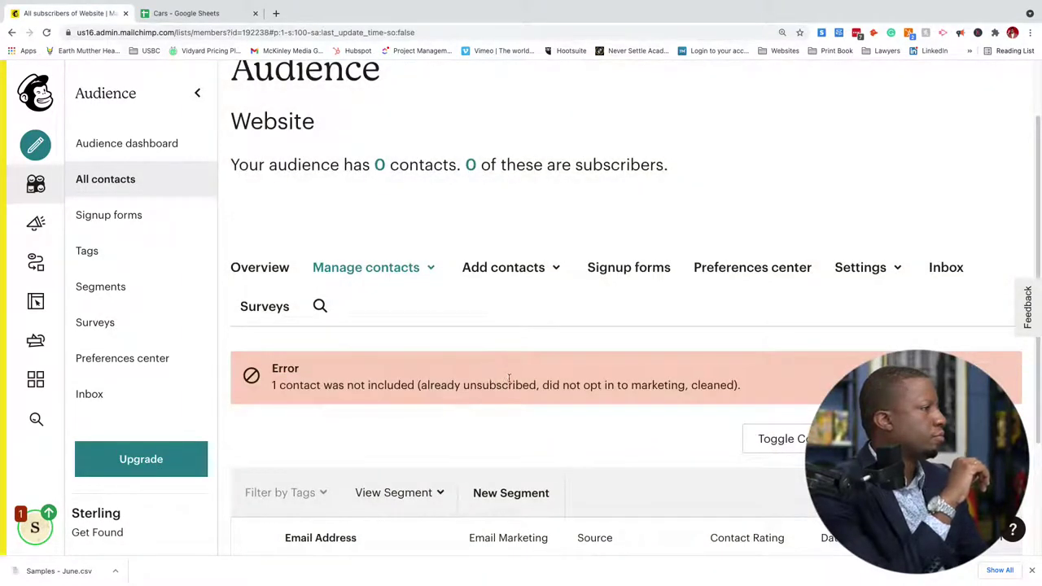
scroll(511, 380, down, 1)
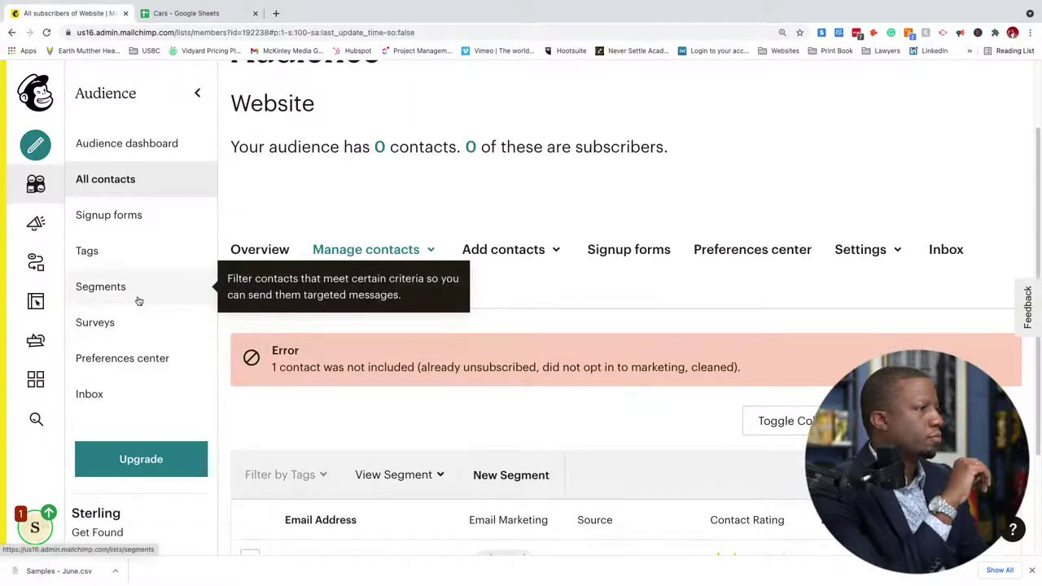
Look through the audience's Segments, Tags, Surveys, Preferences center and Signup forms pages
click(100, 292)
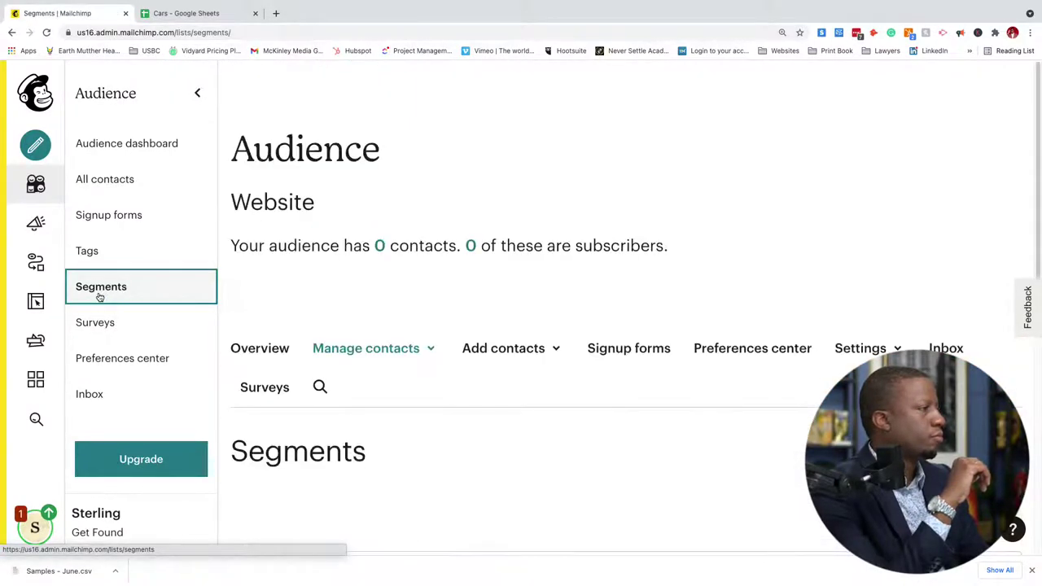
click(96, 259)
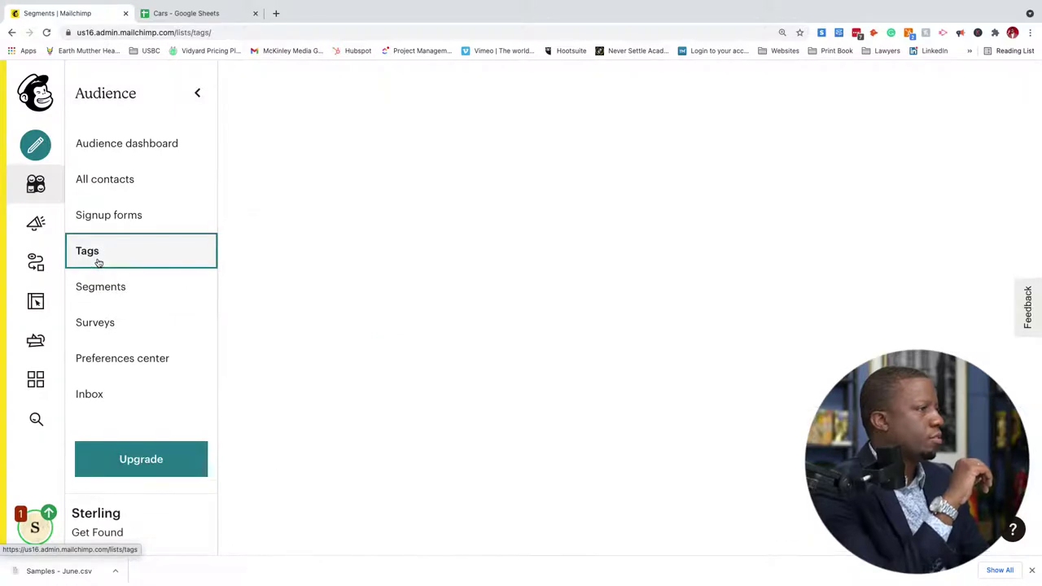
click(119, 324)
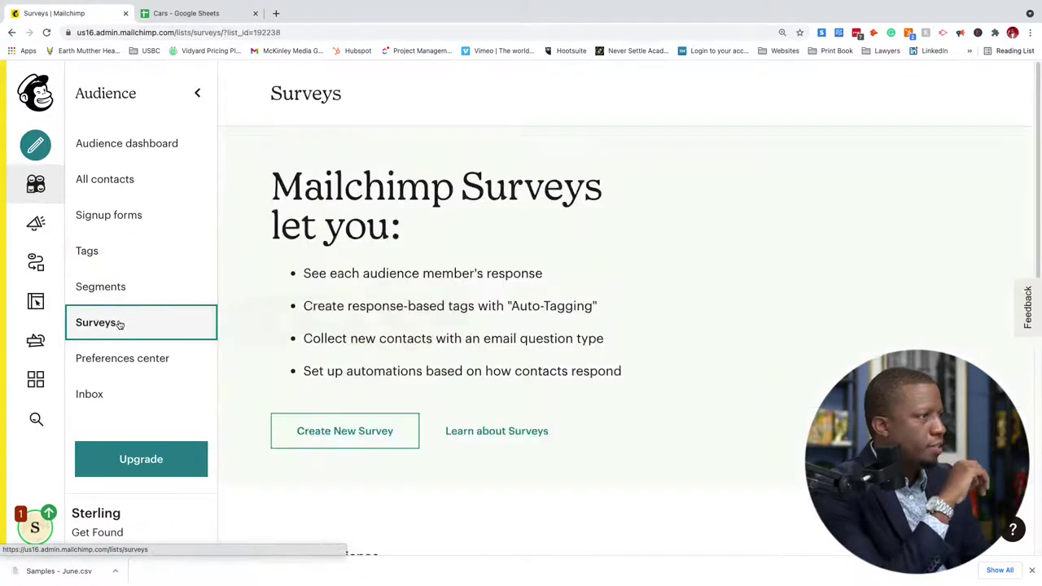
click(122, 347)
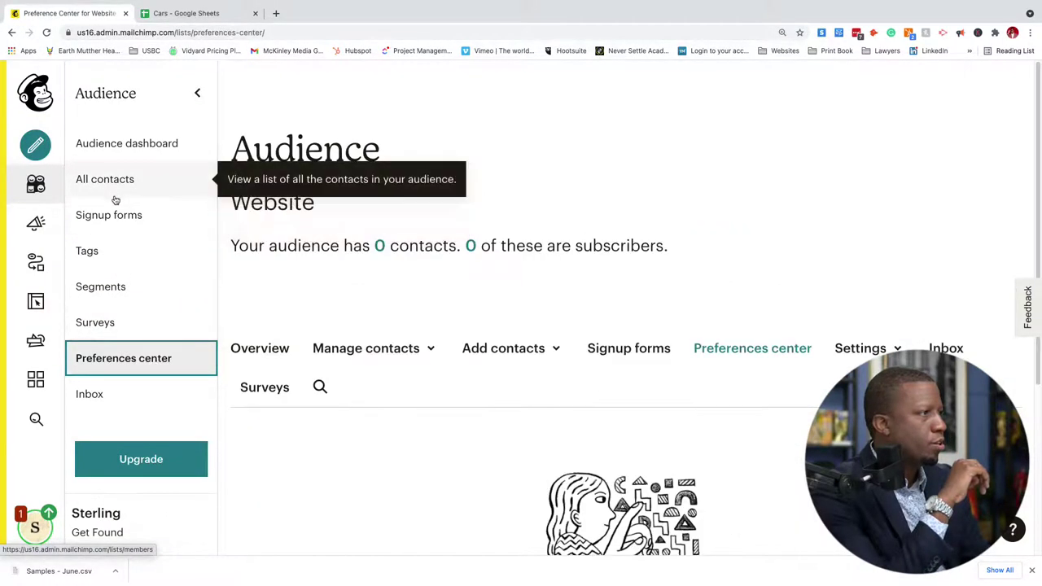
click(115, 227)
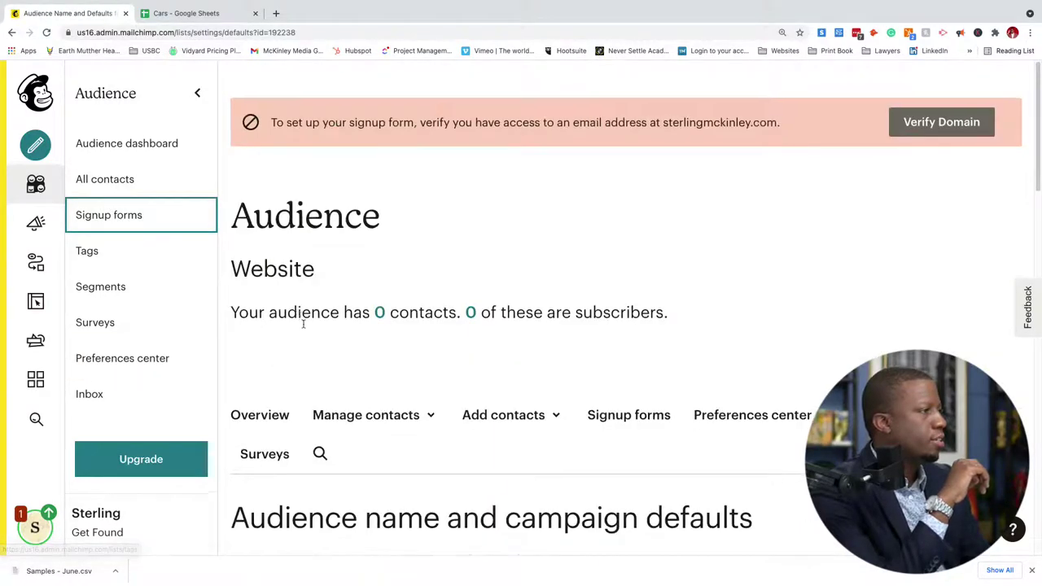
Review the Website audience's name settings and campaign defaults
scroll(314, 329, down, 4)
scroll(495, 372, down, 6)
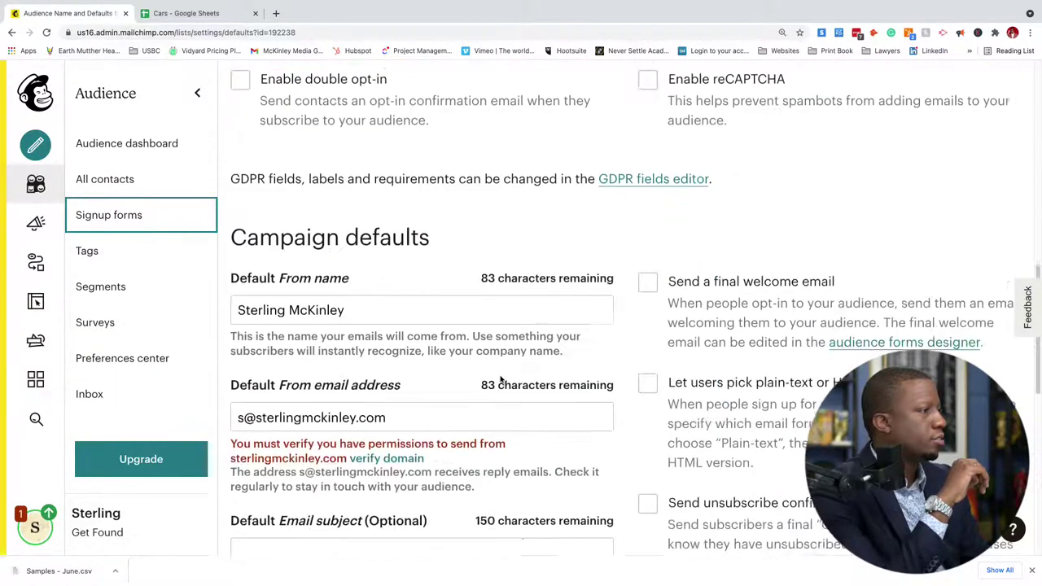
scroll(495, 379, up, 10)
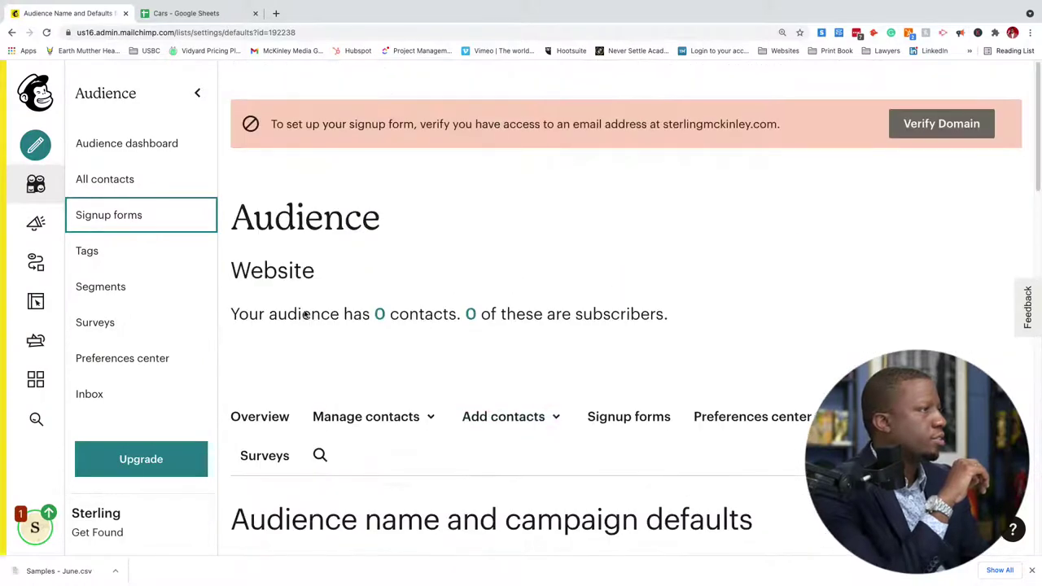
Return to the Audience dashboard and view the Website audience's contact list
click(98, 177)
click(121, 157)
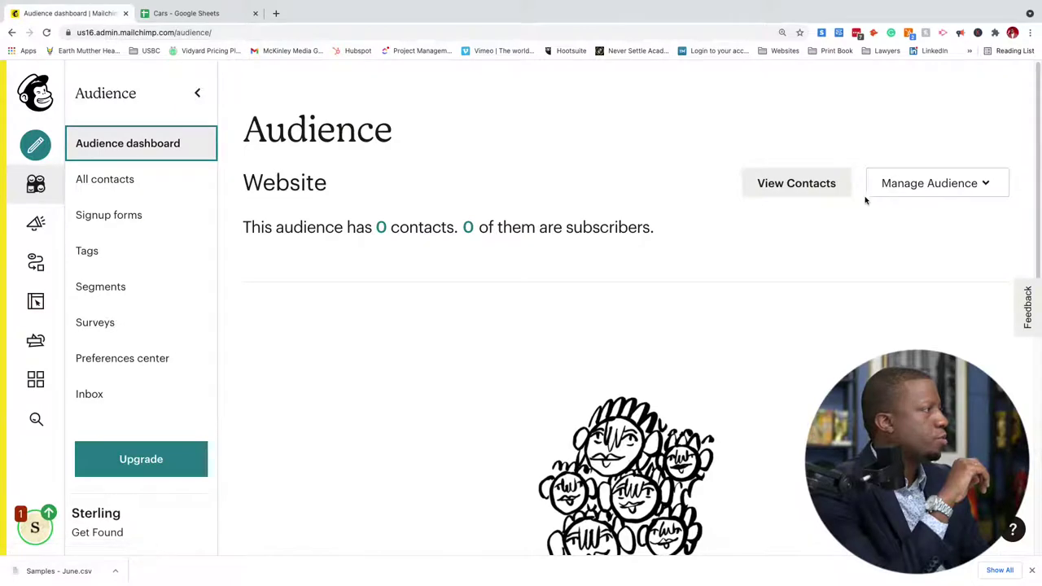
click(835, 186)
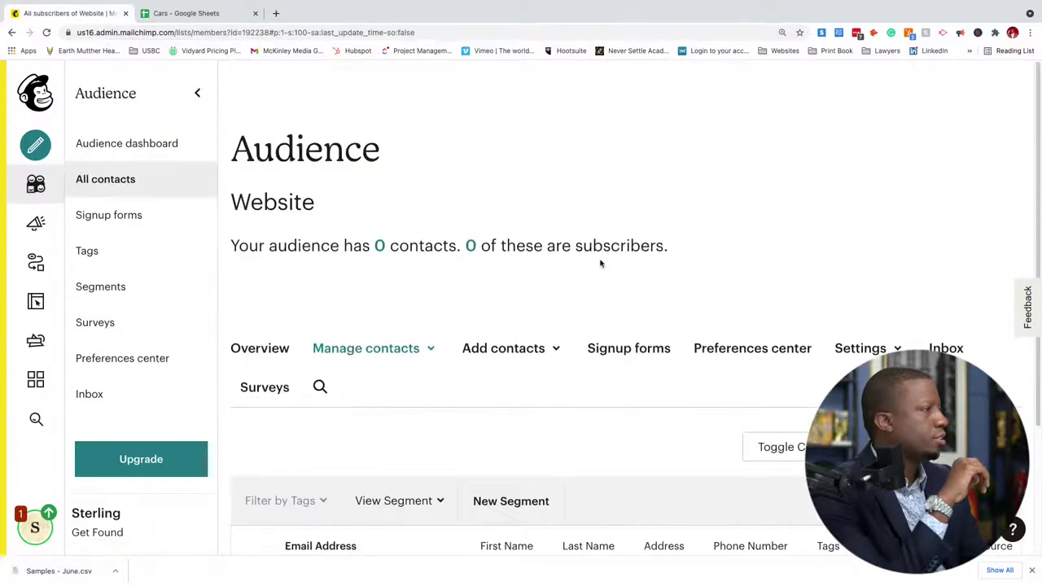
scroll(601, 263, down, 2)
scroll(599, 269, up, 1)
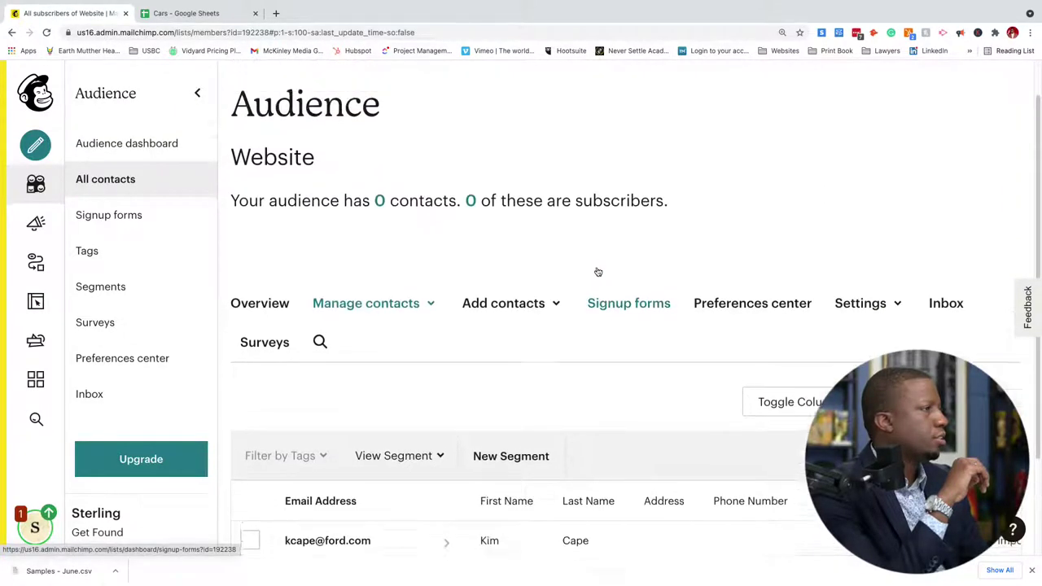
scroll(597, 272, up, 1)
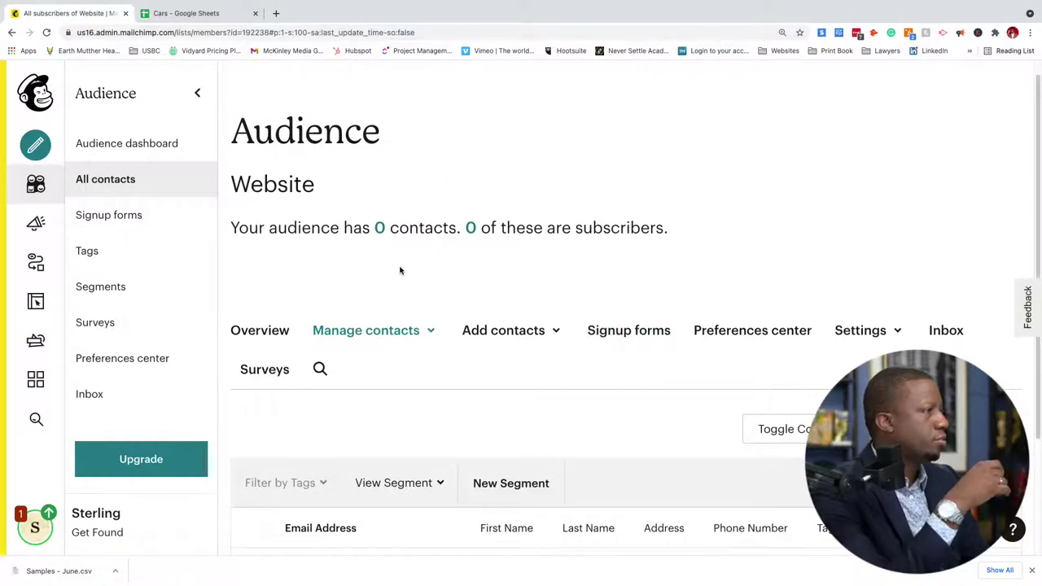
Review the contact management options and the Website audience's Tags page, and return to the contact list
scroll(451, 332, down, 5)
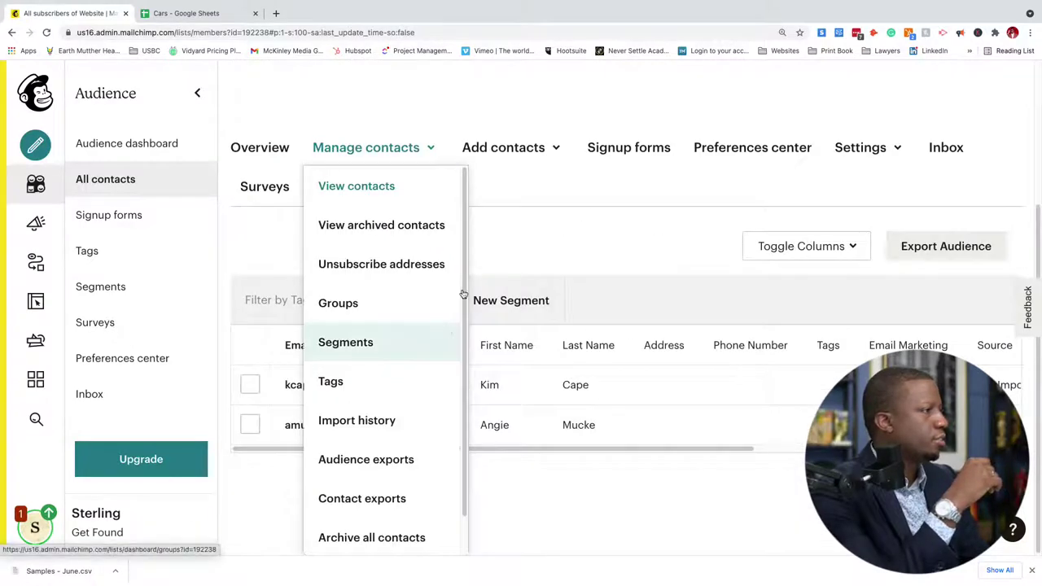
scroll(497, 218, up, 1)
click(434, 189)
scroll(434, 189, down, 1)
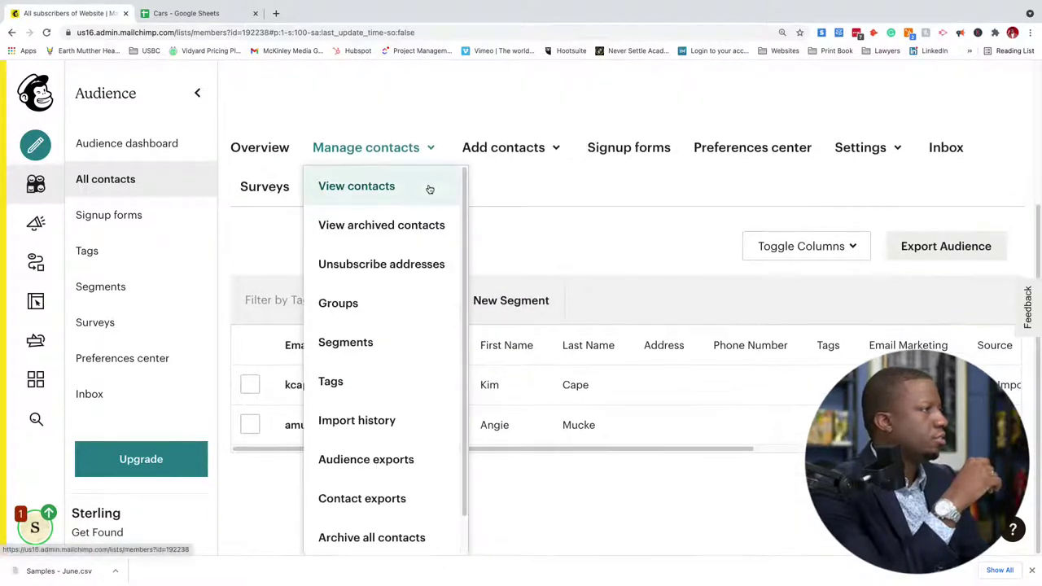
click(333, 379)
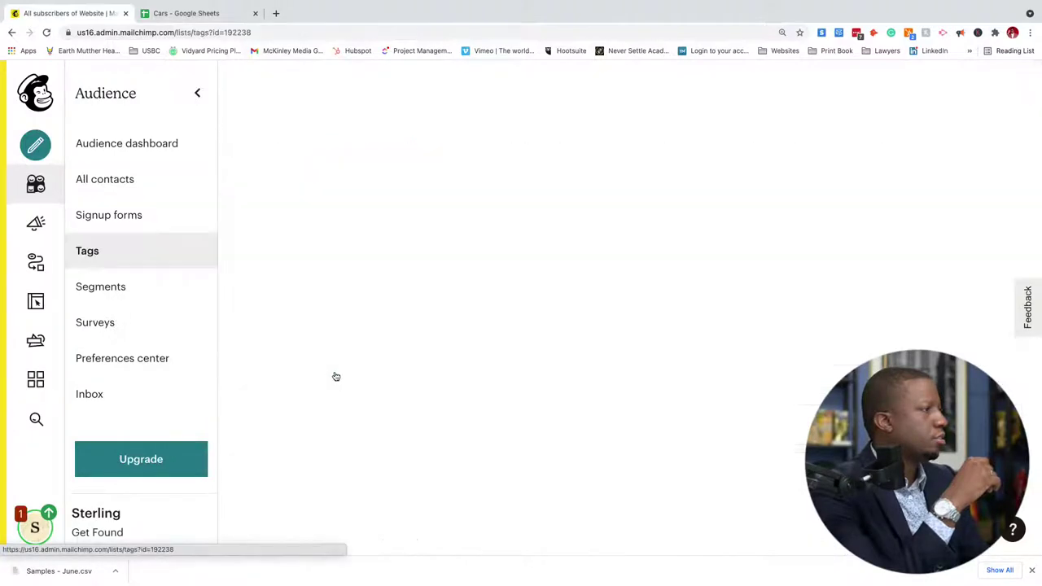
scroll(416, 295, down, 5)
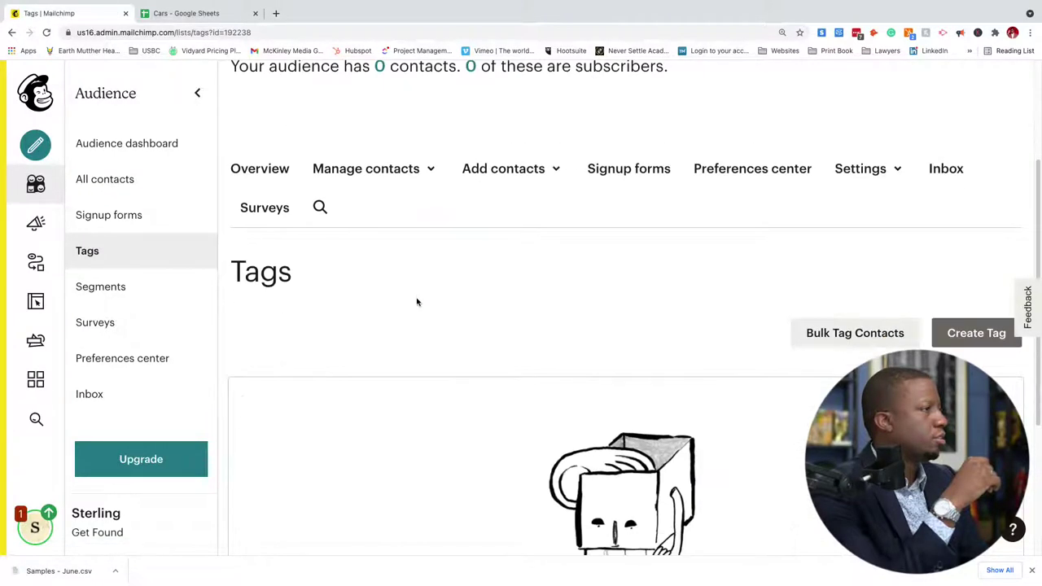
scroll(415, 303, up, 5)
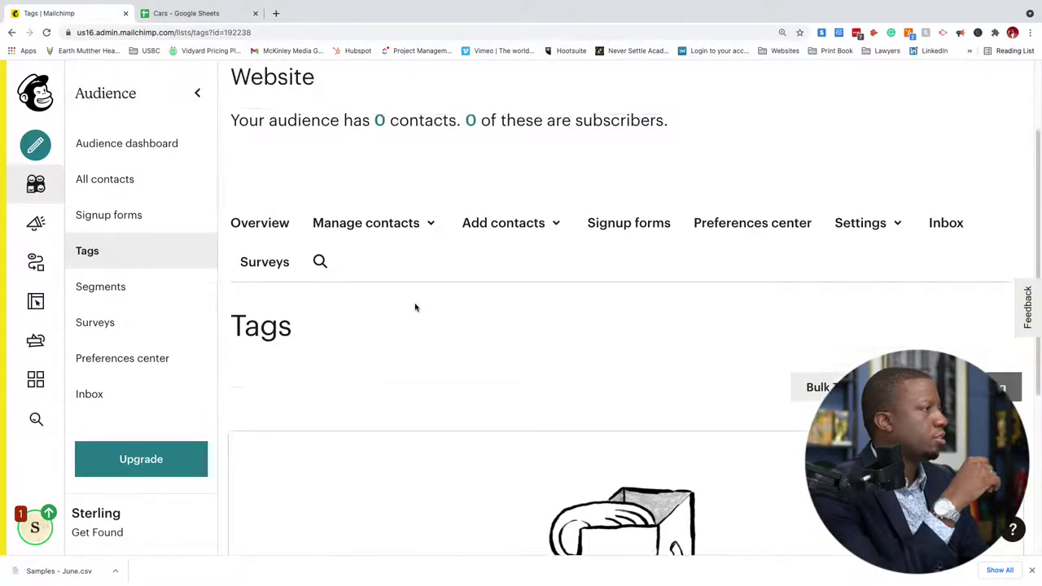
click(12, 32)
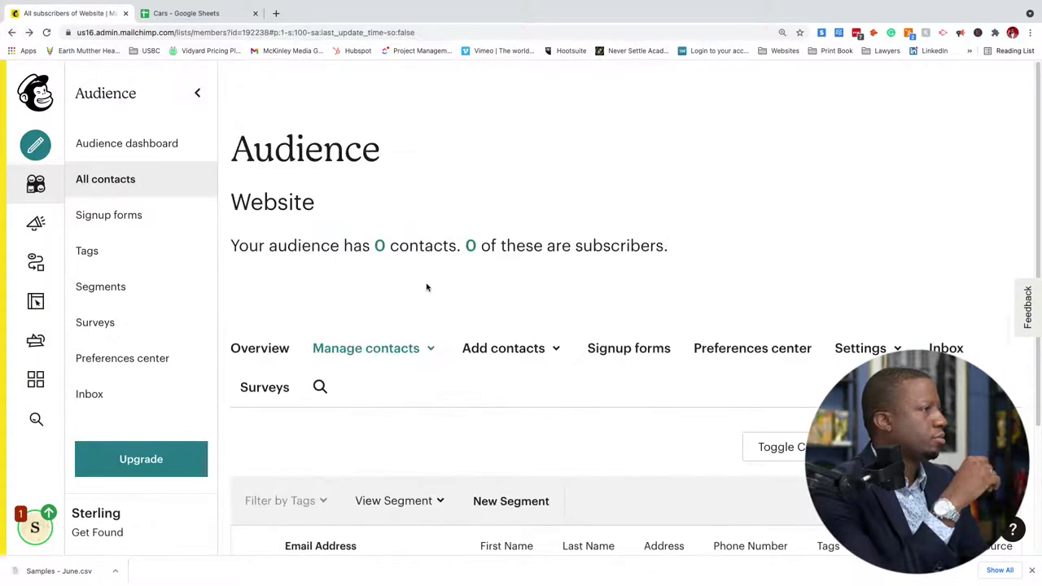
Look at how the Website audience's Groups page works and return to the contact list
click(429, 334)
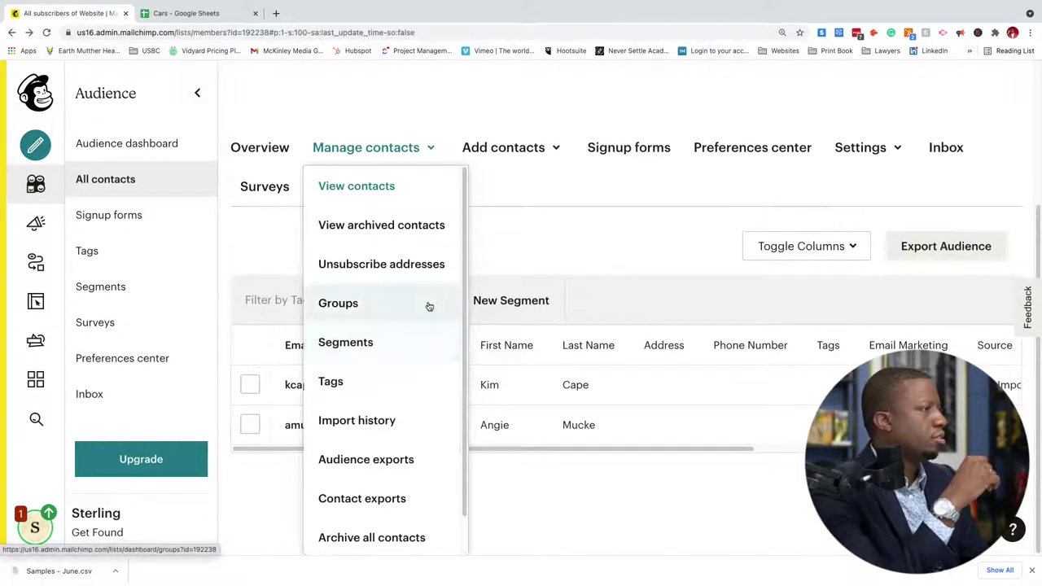
scroll(432, 325, down, 1)
scroll(426, 315, up, 1)
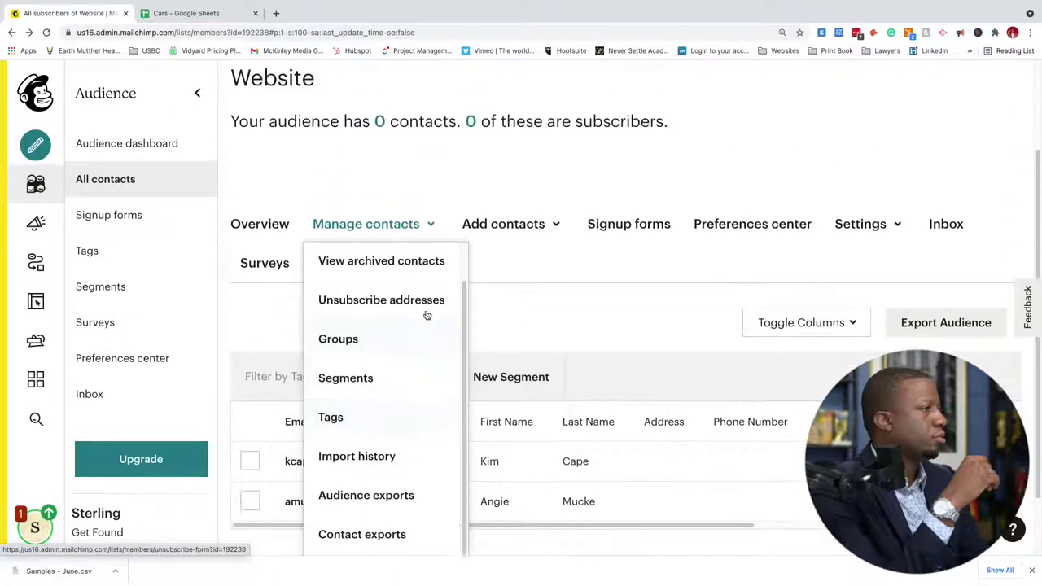
click(404, 337)
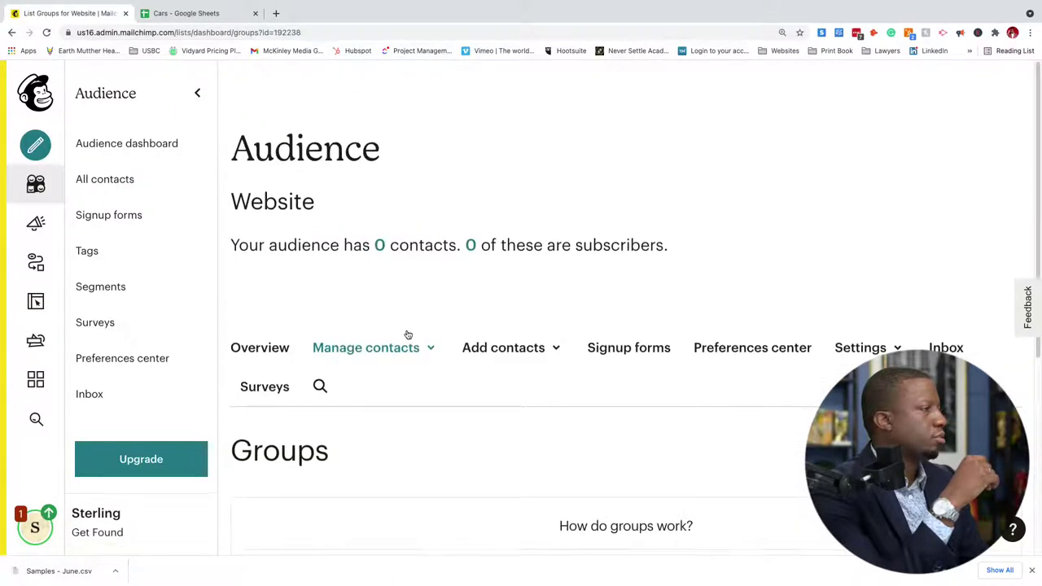
scroll(408, 335, down, 4)
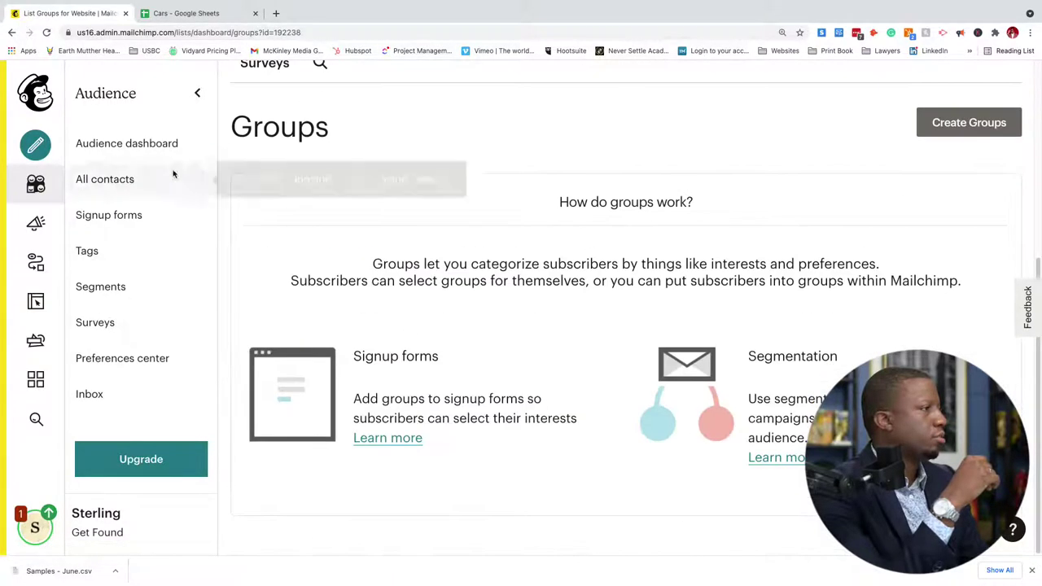
click(12, 33)
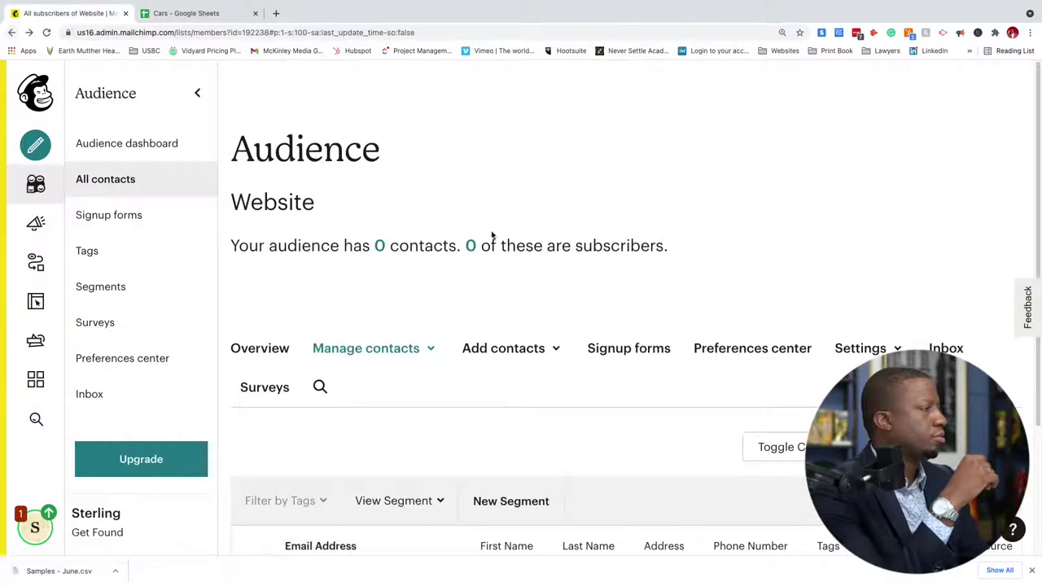
scroll(603, 311, down, 2)
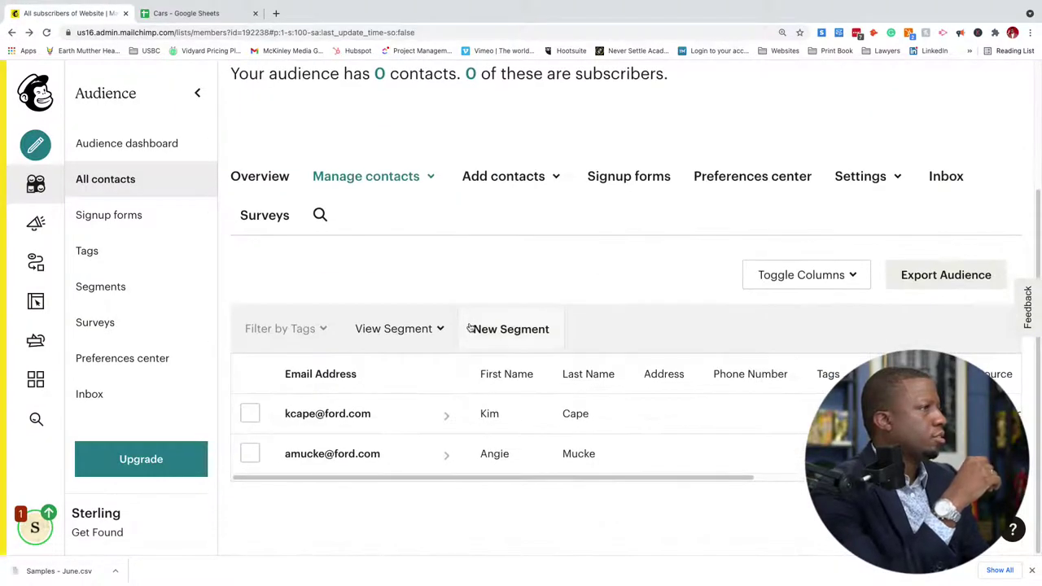
scroll(470, 327, up, 2)
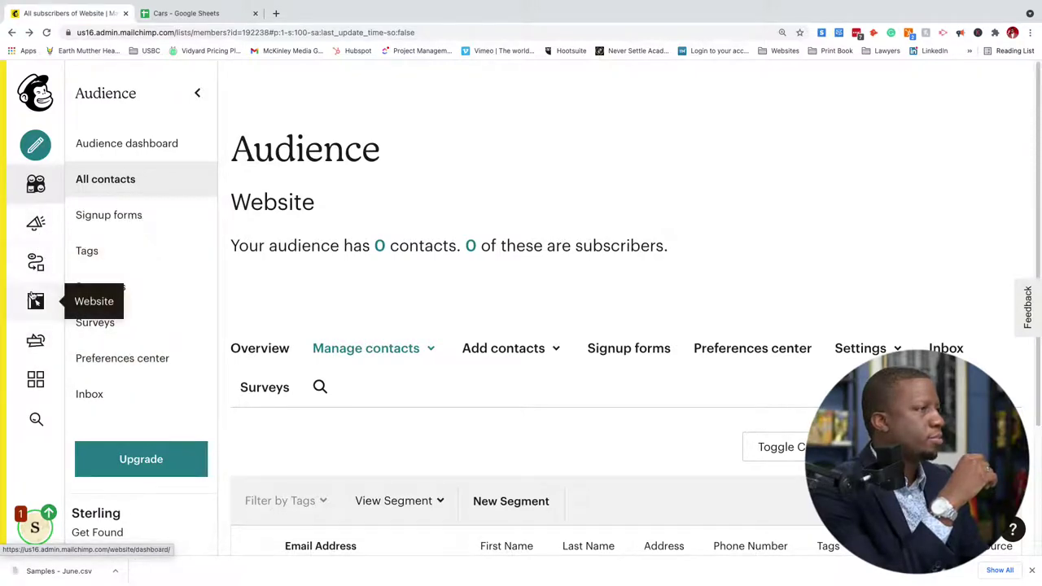
Open the Fall Savings draft from the list of all campaigns
click(35, 227)
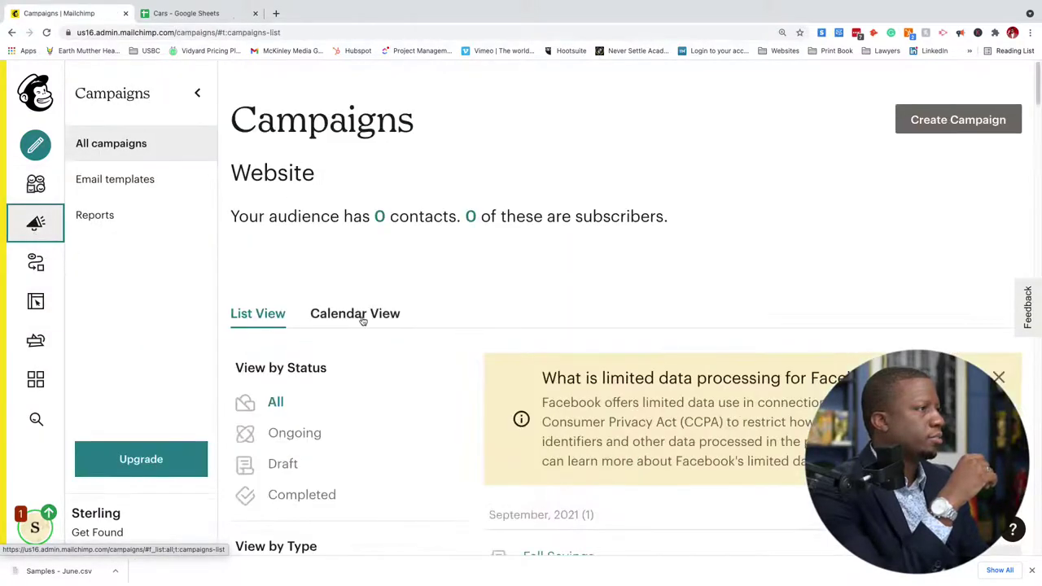
scroll(558, 329, down, 5)
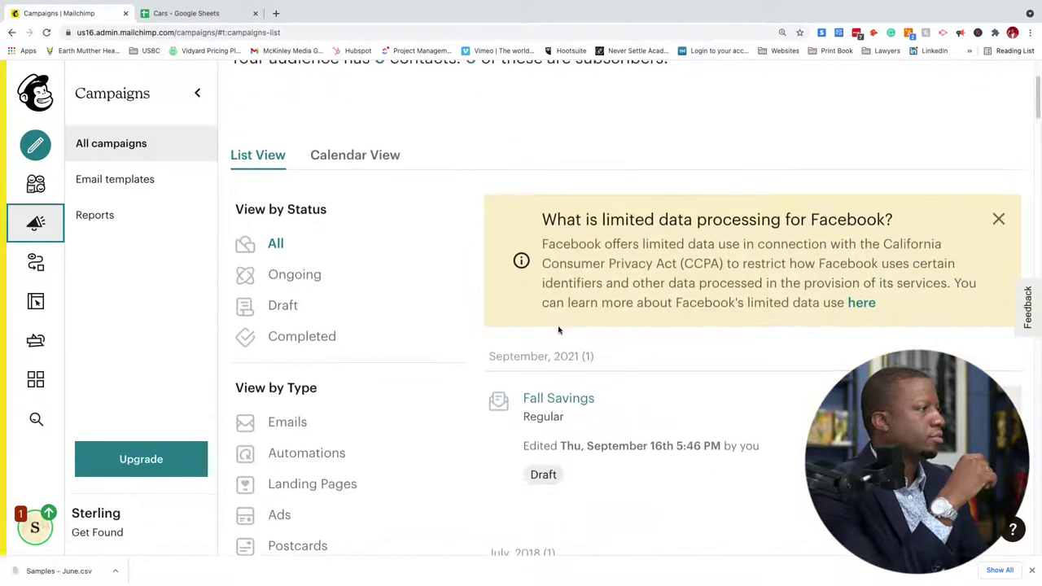
click(559, 398)
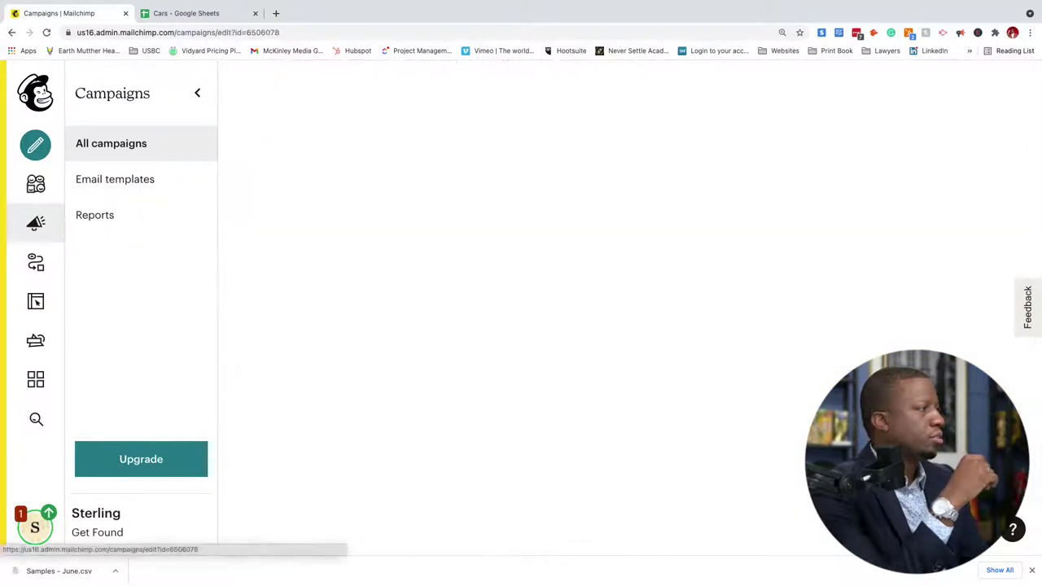
scroll(462, 297, down, 2)
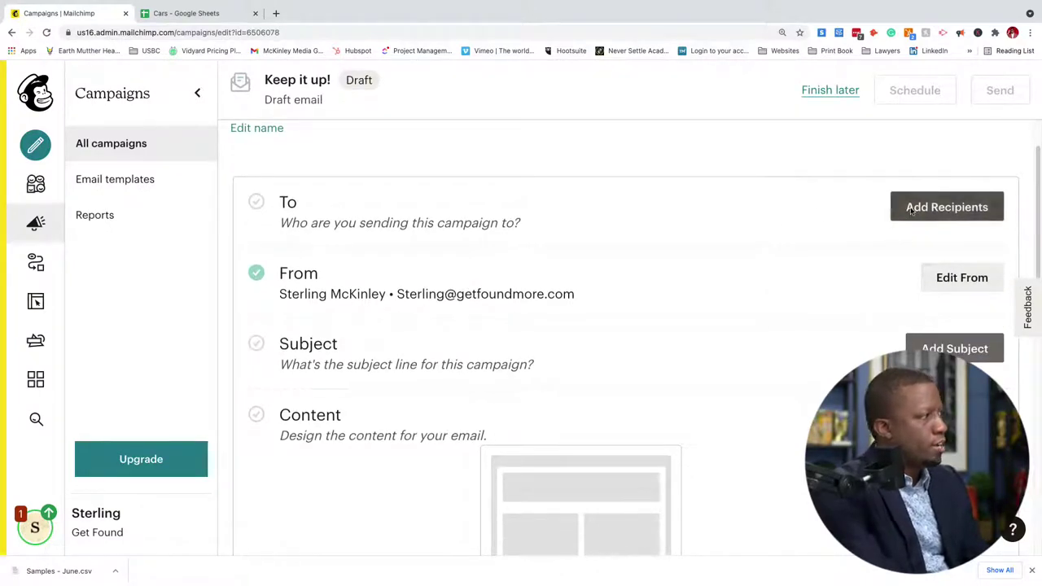
Choose the Website audience as the campaign's recipients, keeping all subscribers in the audience as the segment
click(913, 209)
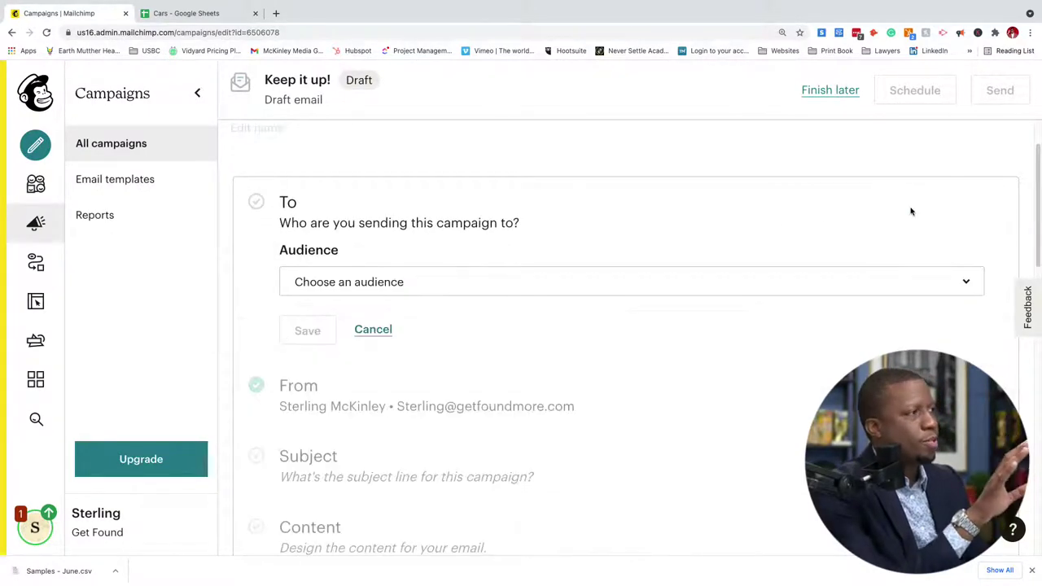
click(633, 272)
click(500, 362)
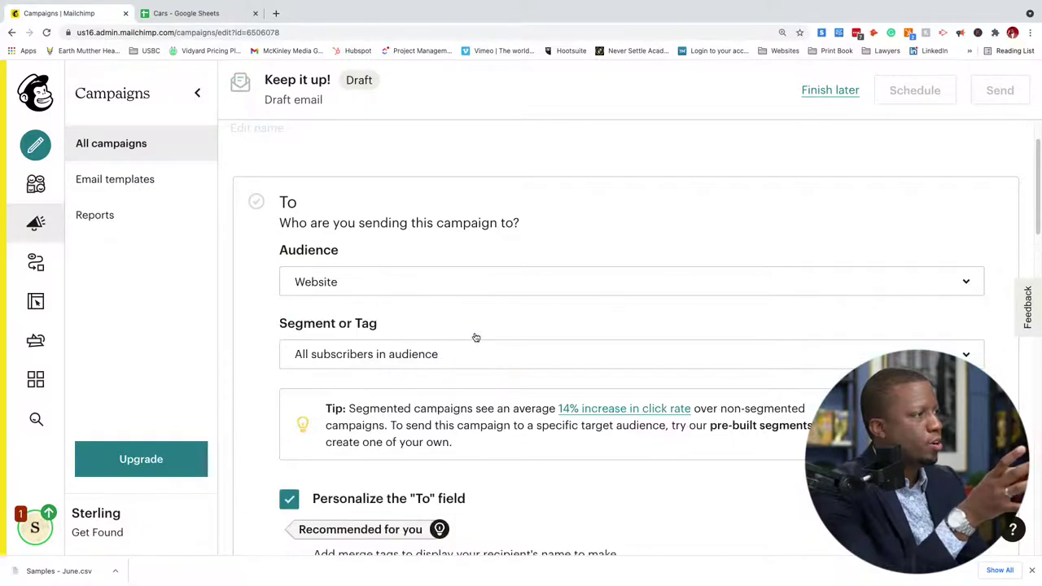
click(472, 358)
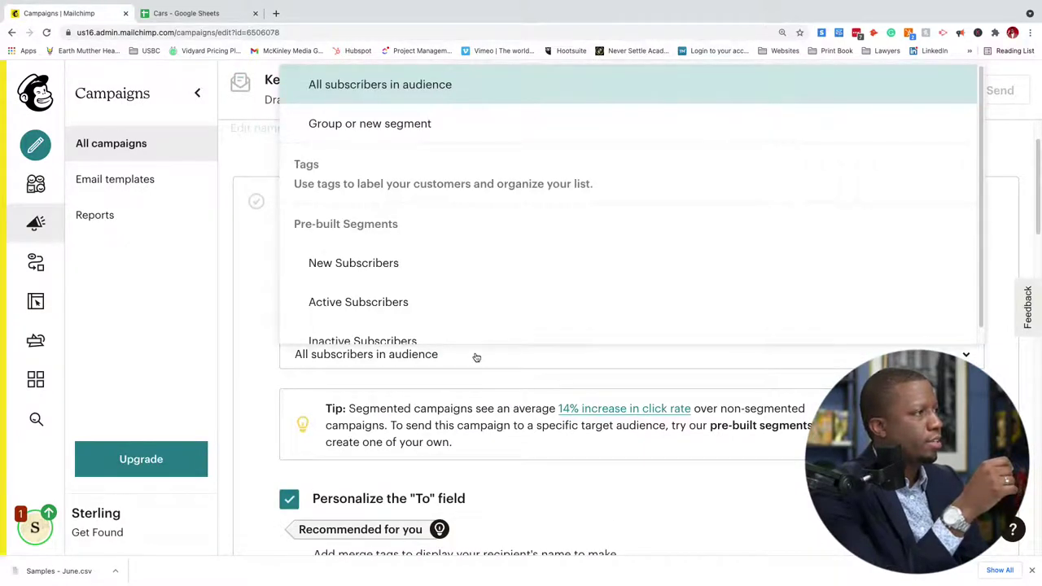
click(241, 163)
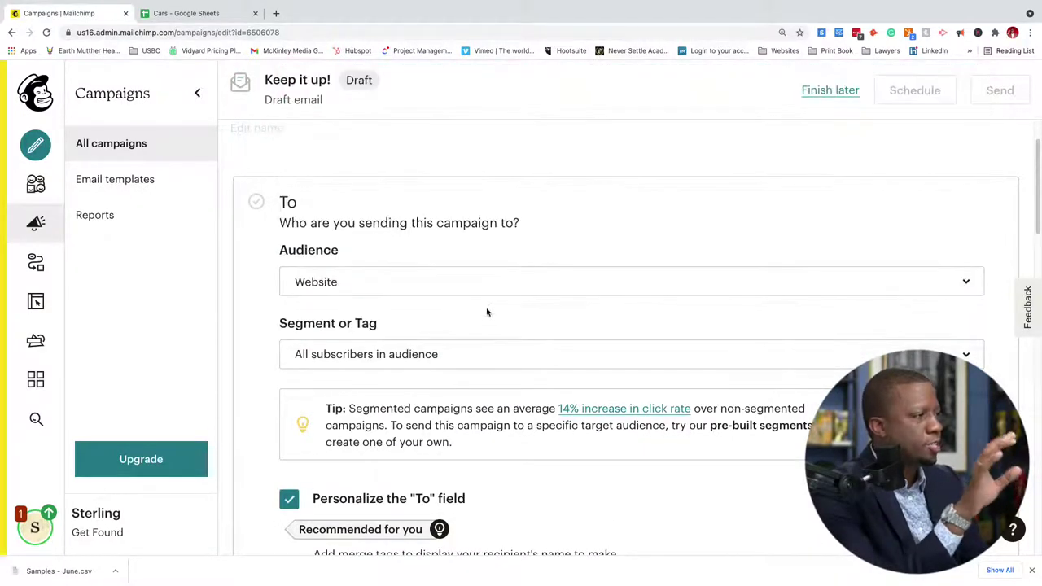
Personalize the "To" field with the *|FNAME|* merge tag and save the recipient settings
scroll(489, 318, down, 5)
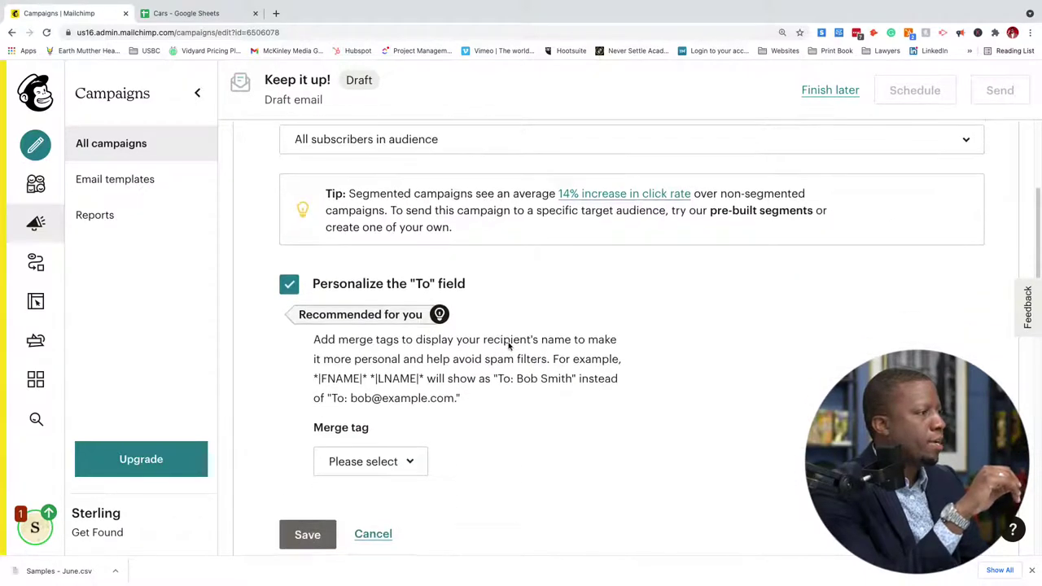
scroll(510, 346, down, 2)
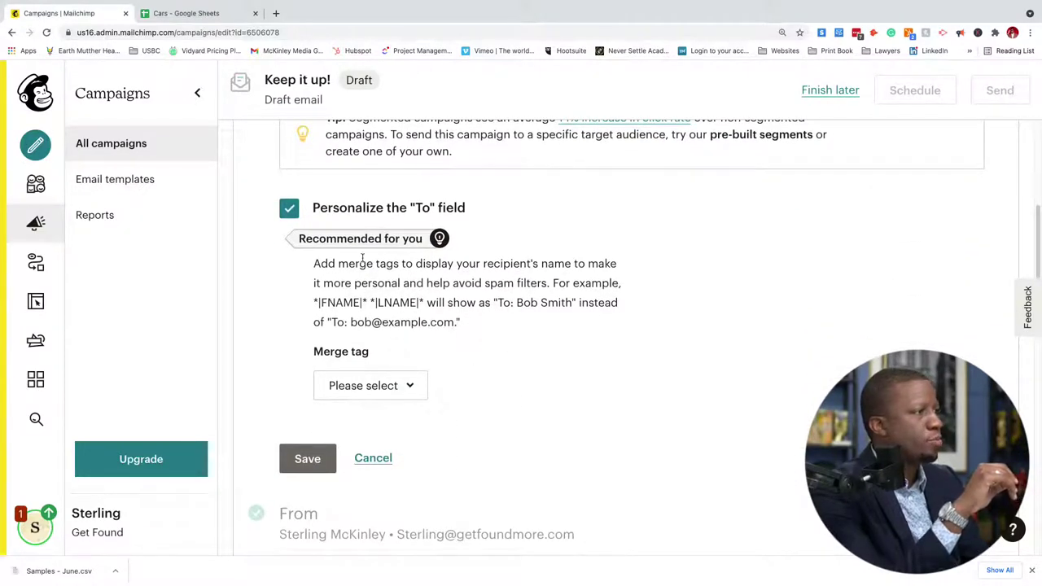
click(404, 383)
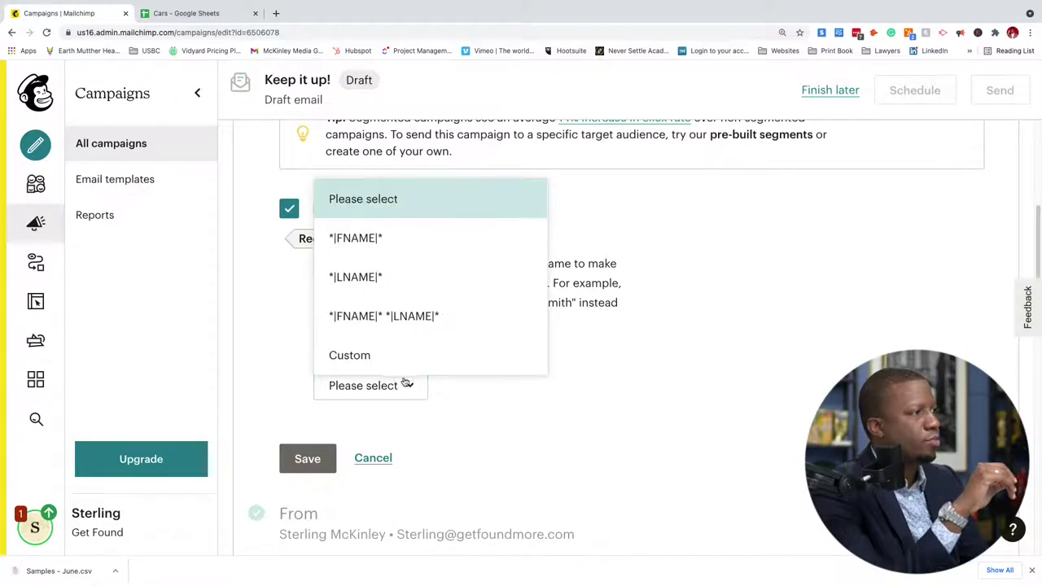
click(400, 245)
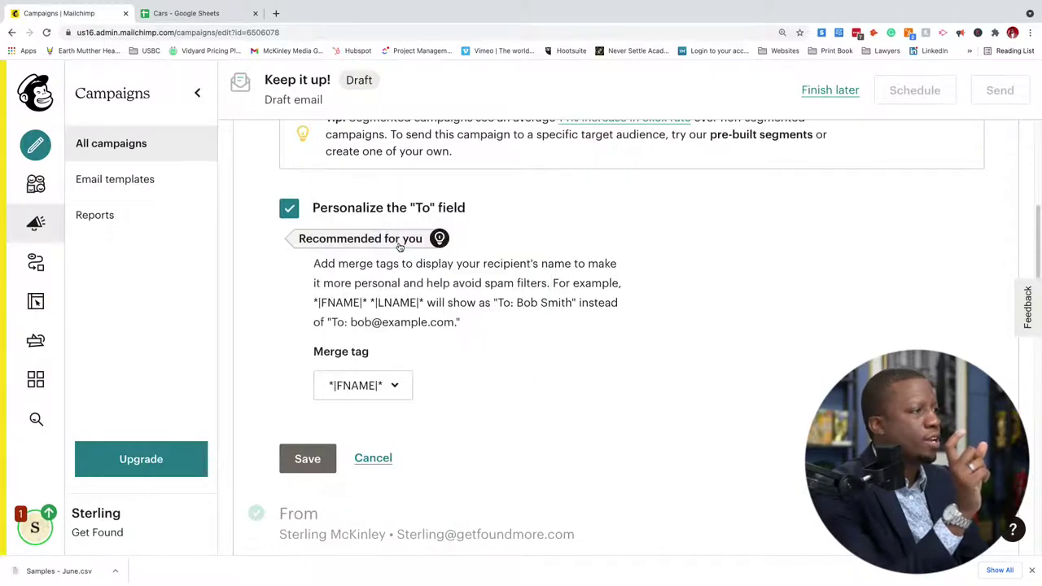
click(309, 457)
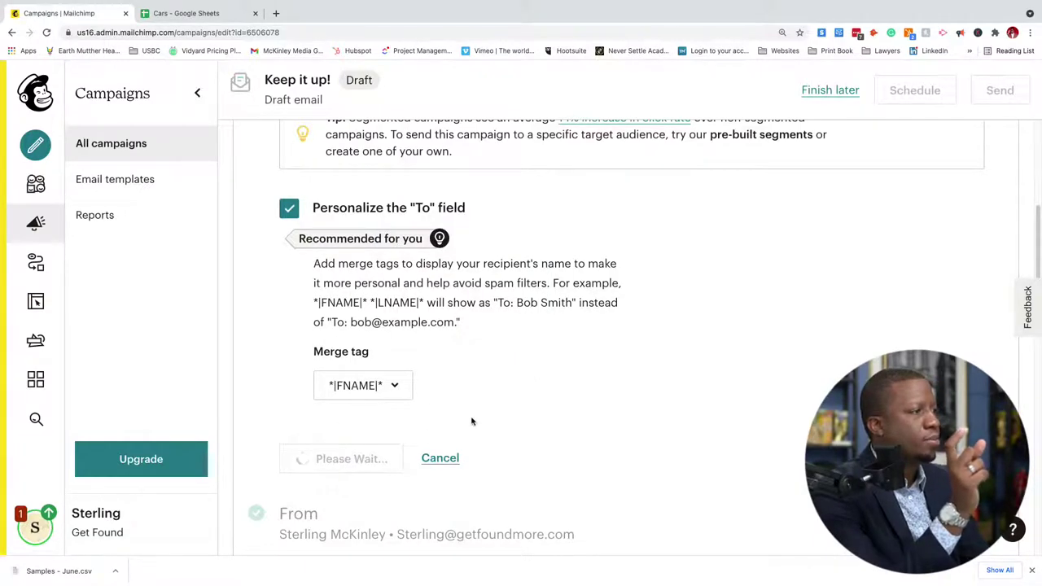
Add the campaign subject line, a first name followed by ", Cars 2% off", leave the preview text empty and save it
scroll(488, 421, up, 1)
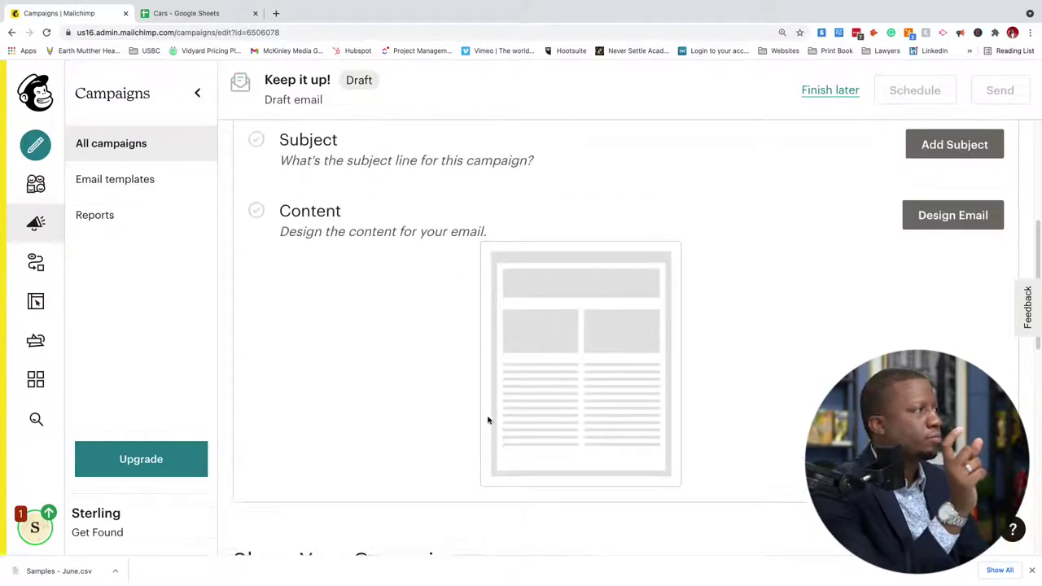
scroll(742, 338, up, 1)
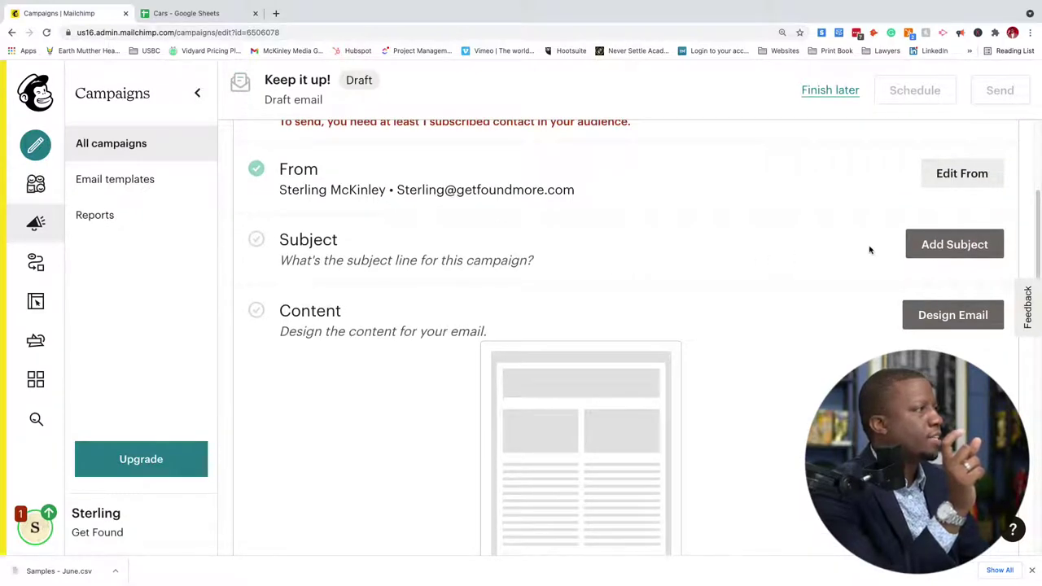
click(945, 245)
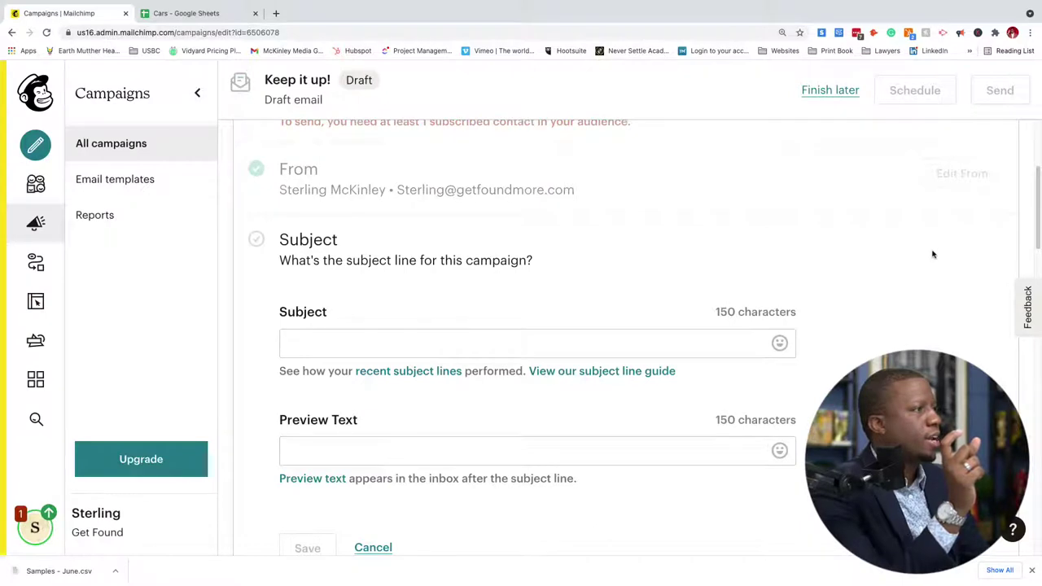
click(418, 347)
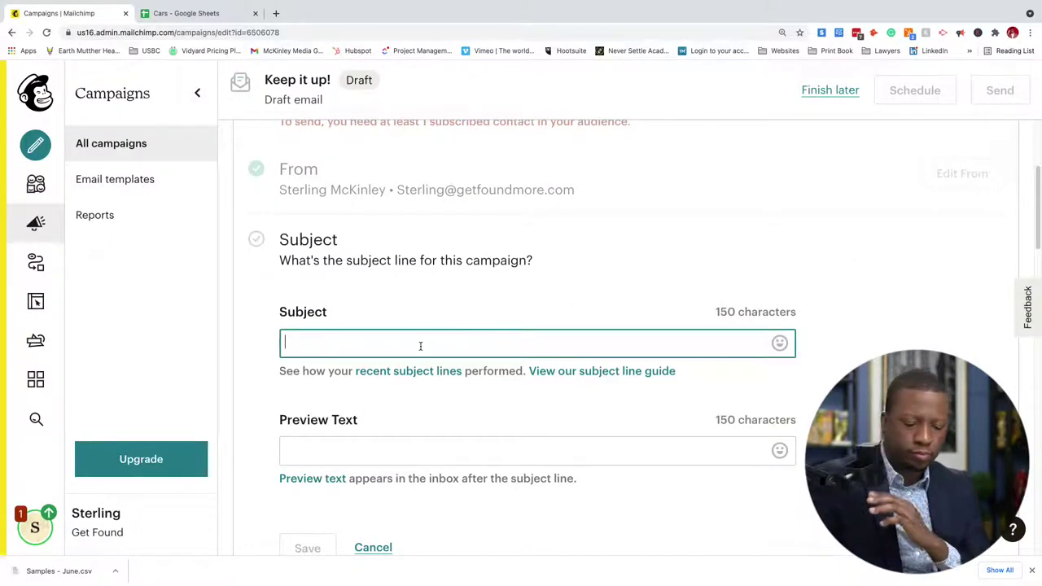
text(Ca)
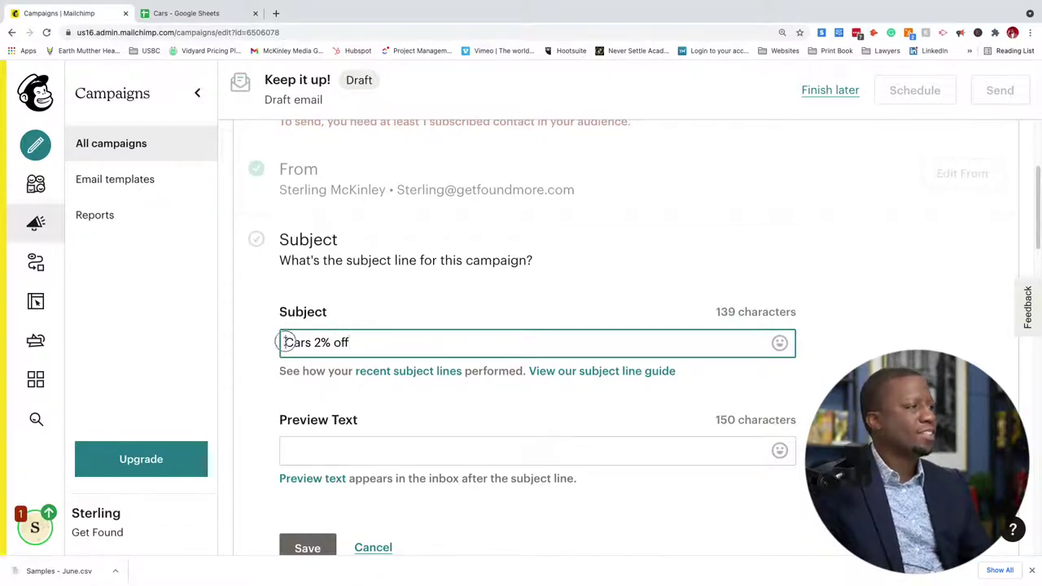
text(Sam,)
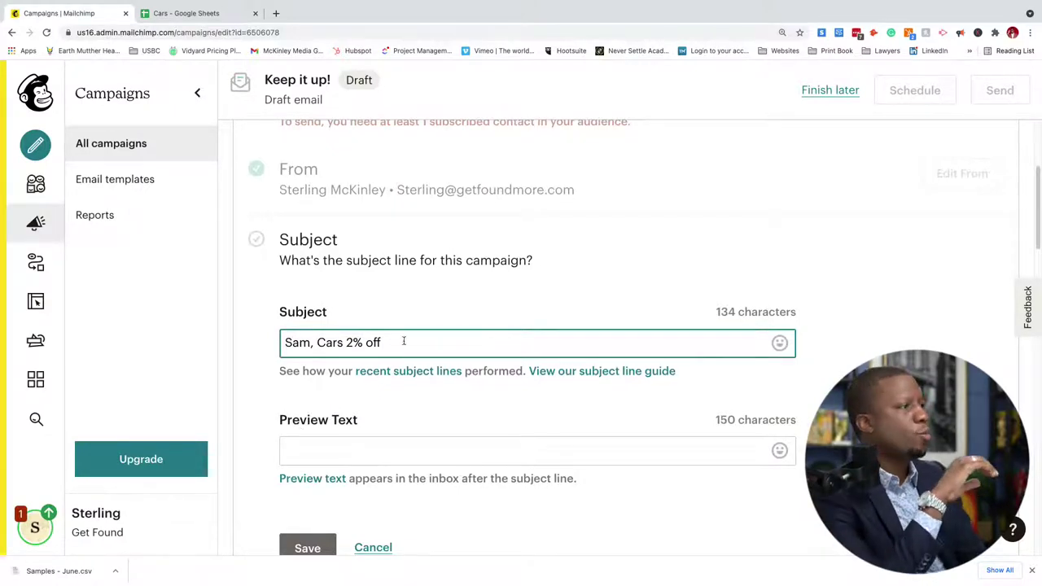
scroll(477, 359, down, 2)
scroll(489, 366, down, 2)
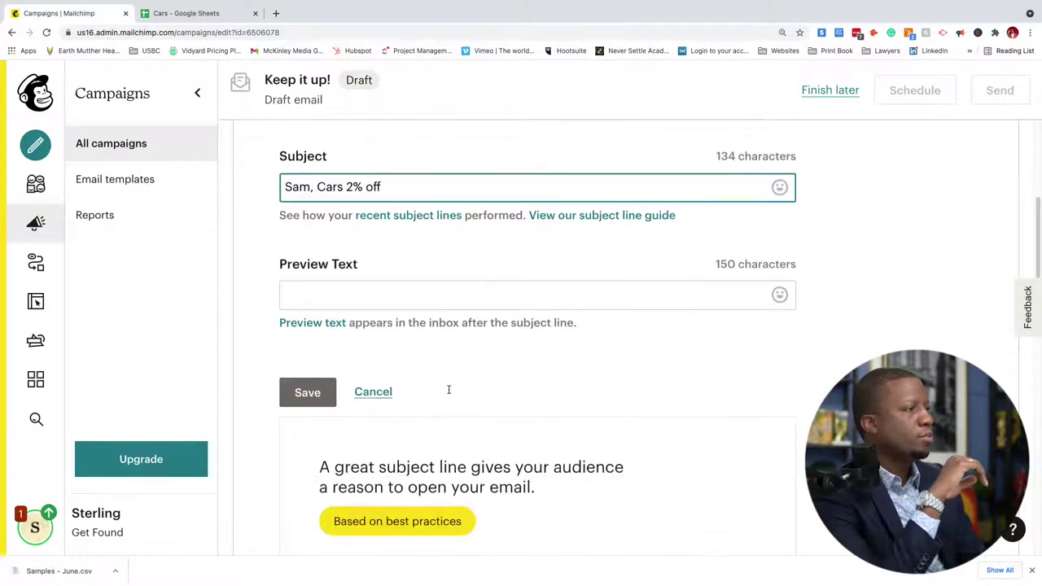
click(287, 397)
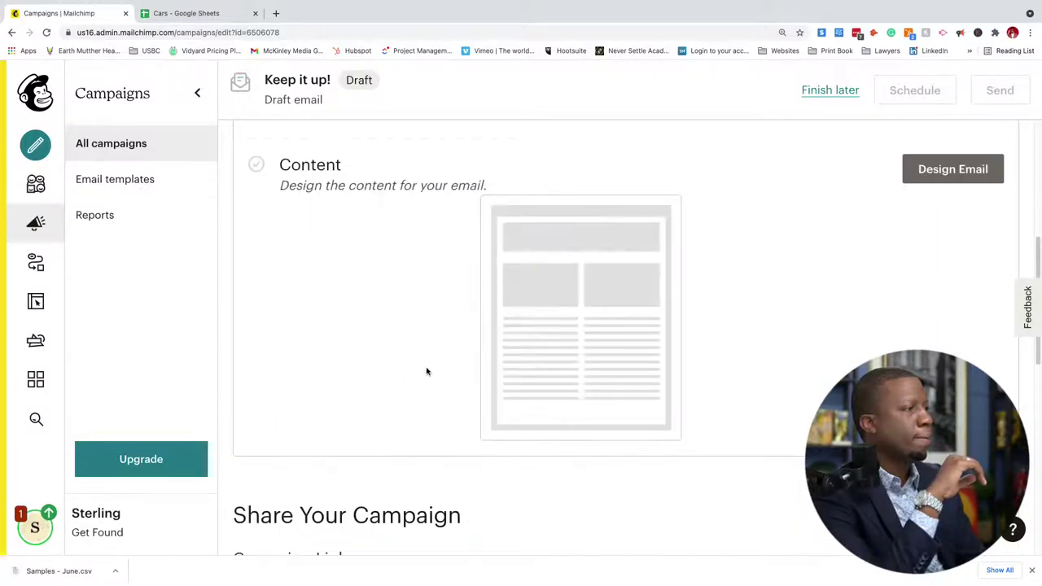
Start designing the email's content with the New Builder (beta)
click(955, 166)
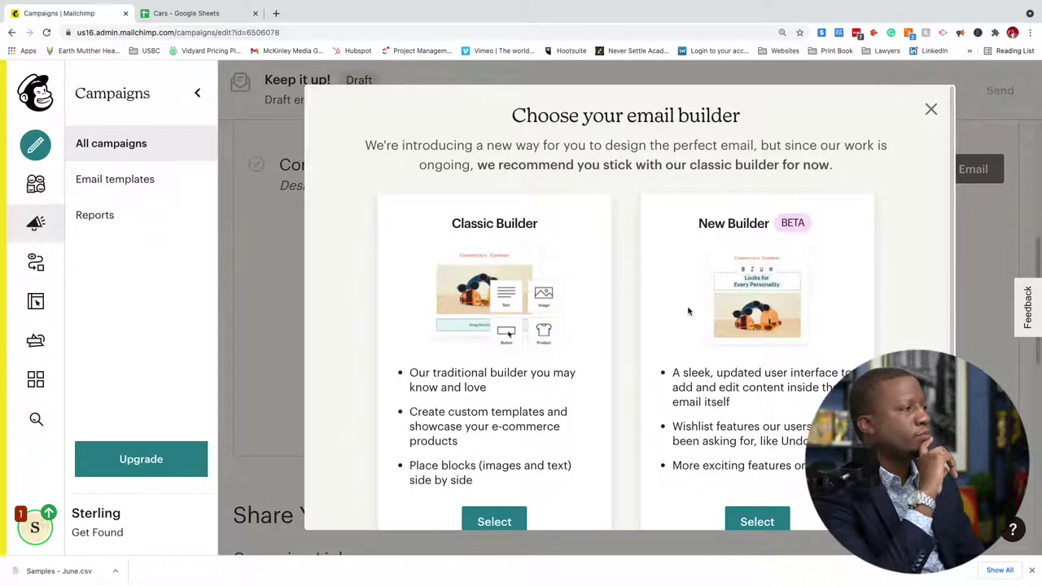
scroll(684, 335, down, 1)
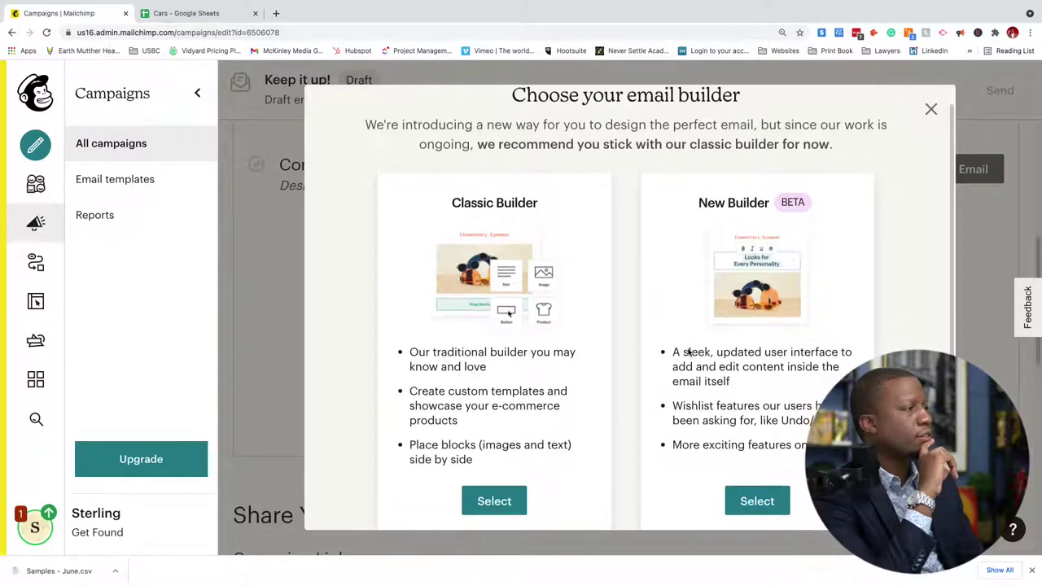
click(758, 496)
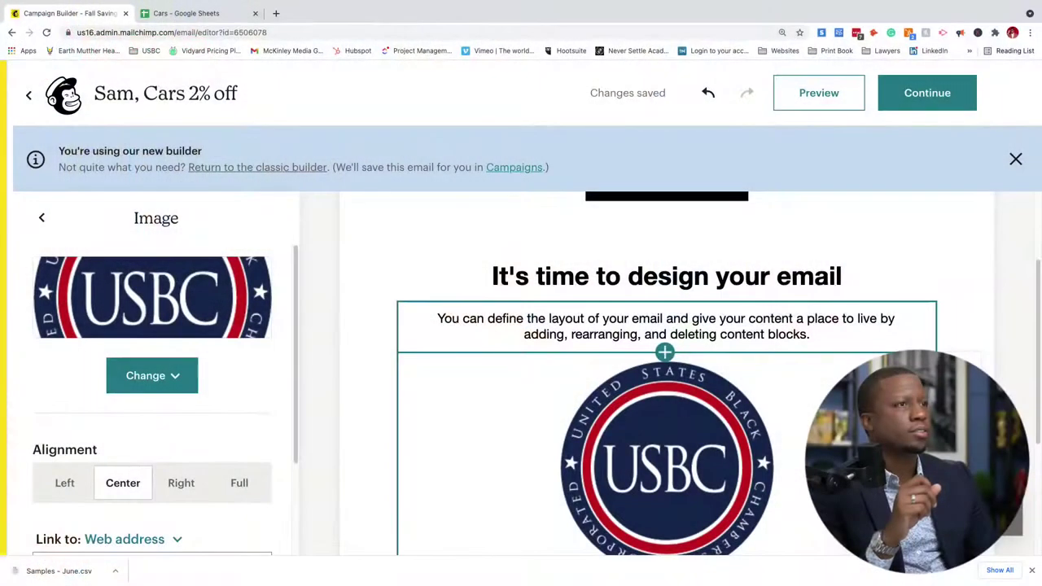
Replace the email's main heading with "Fall Savings" and dismiss the new builder notice
scroll(522, 364, up, 2)
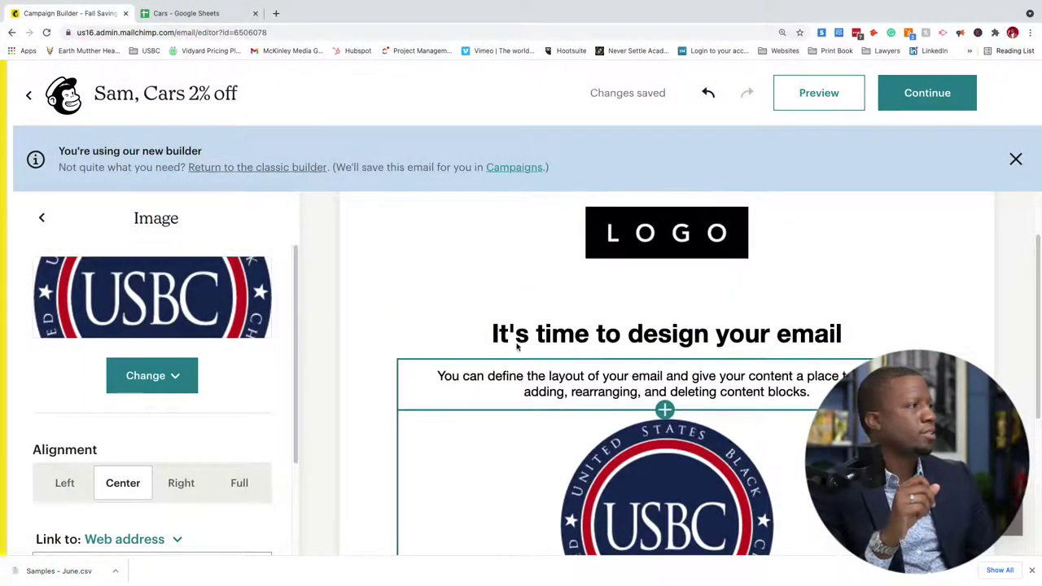
click(519, 346)
triple_click(521, 346)
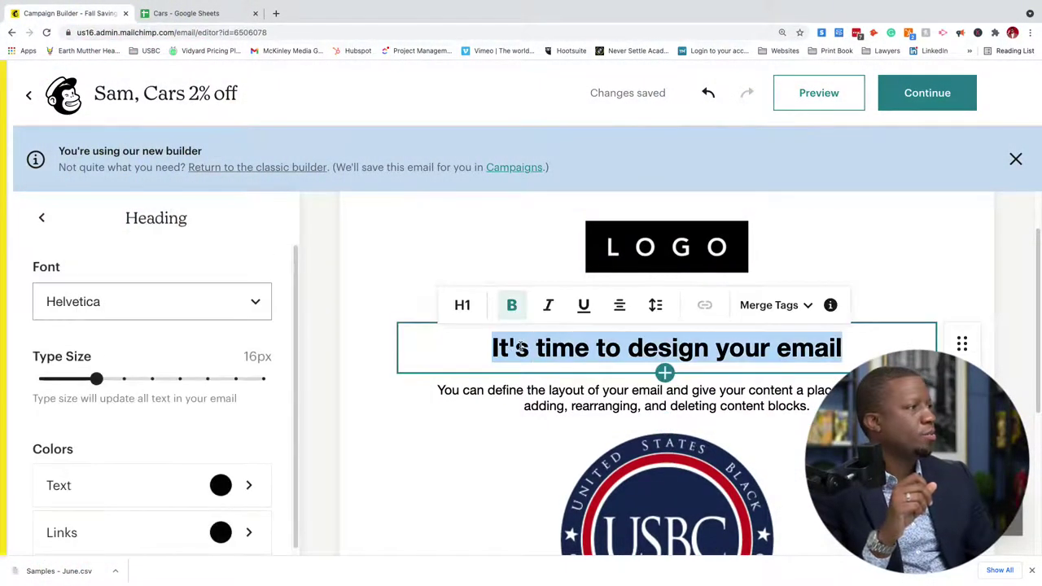
text(F)
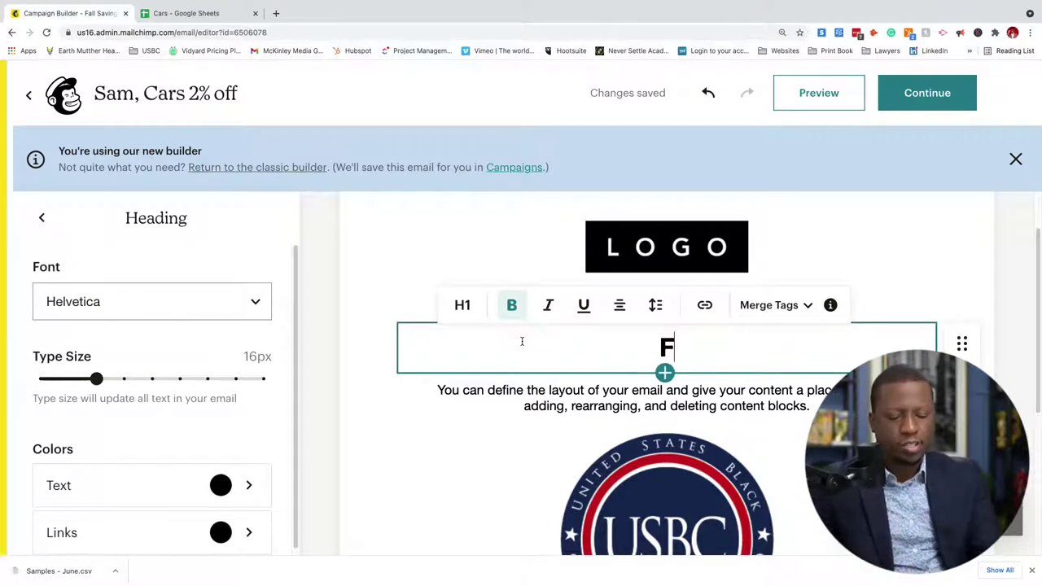
text(all )
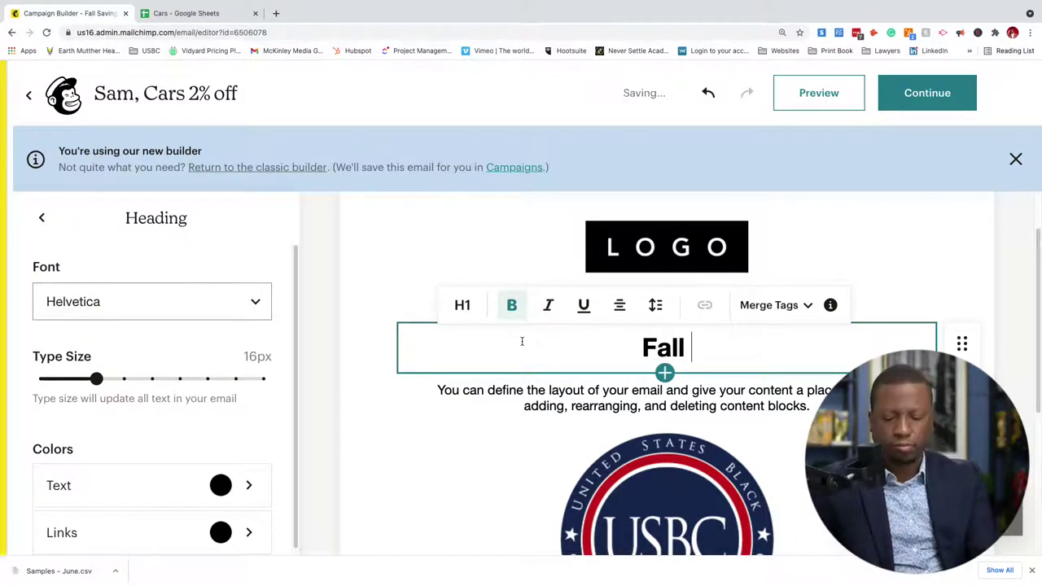
text(Savings)
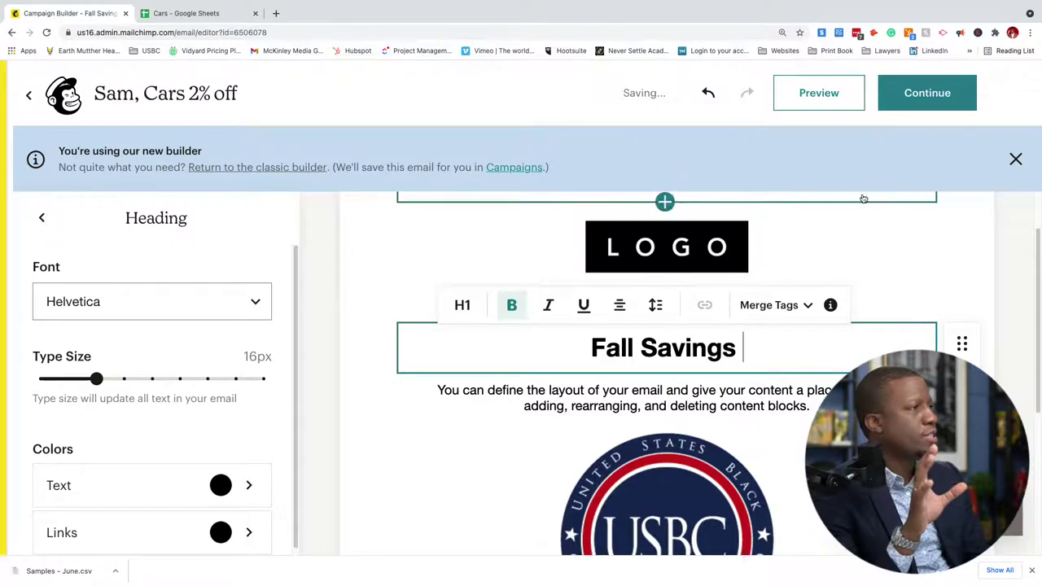
click(1017, 159)
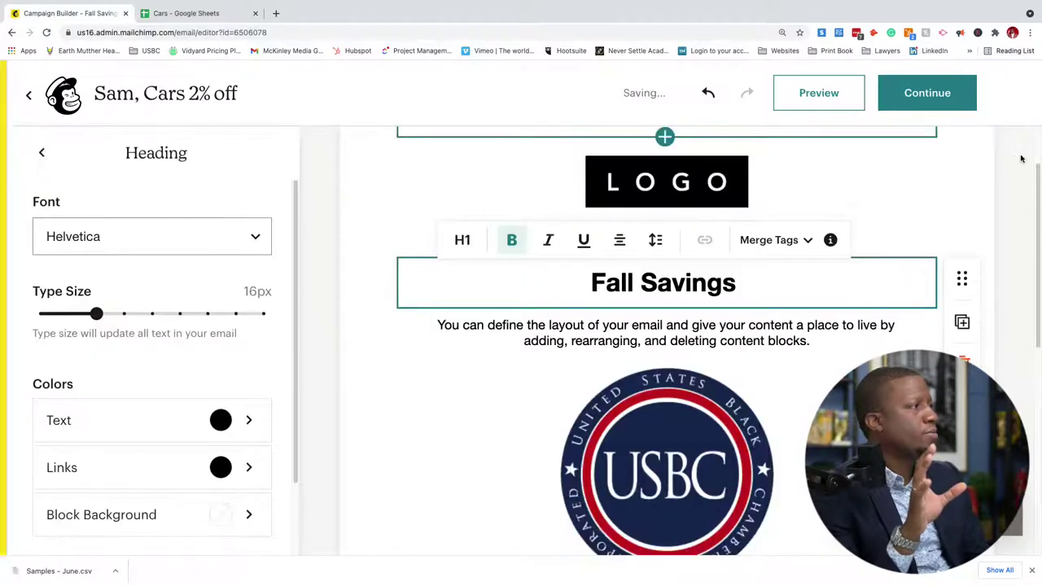
Append random filler characters to the end of the paragraph between the "Fall Savings" heading and the USBC image
scroll(741, 265, up, 2)
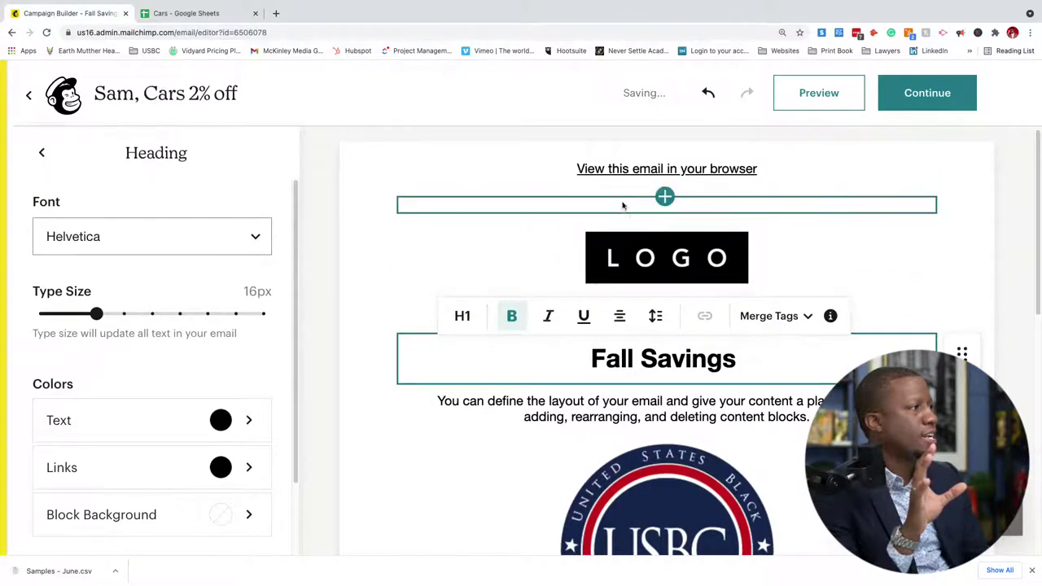
scroll(503, 271, down, 3)
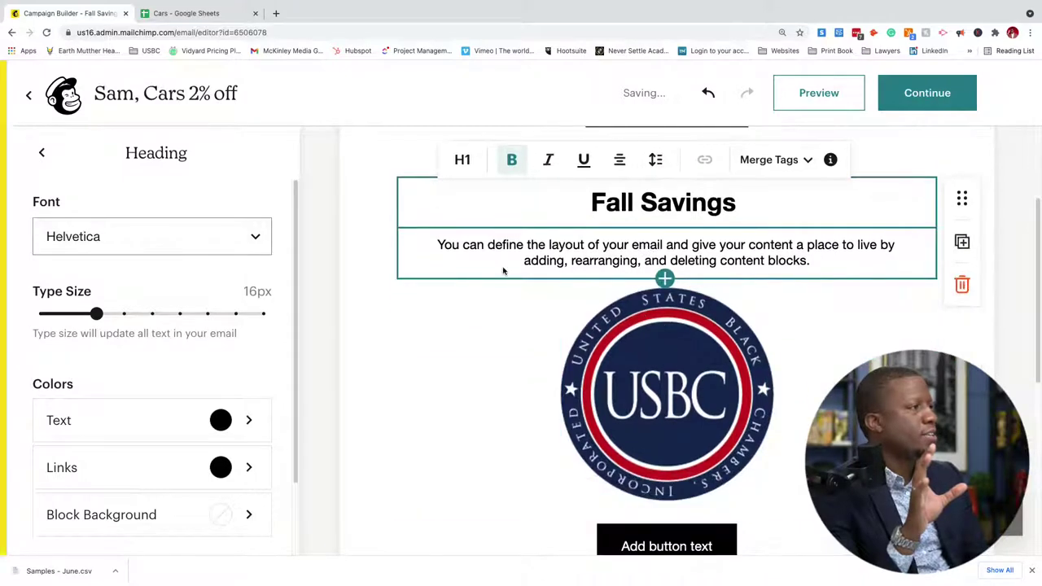
triple_click(489, 255)
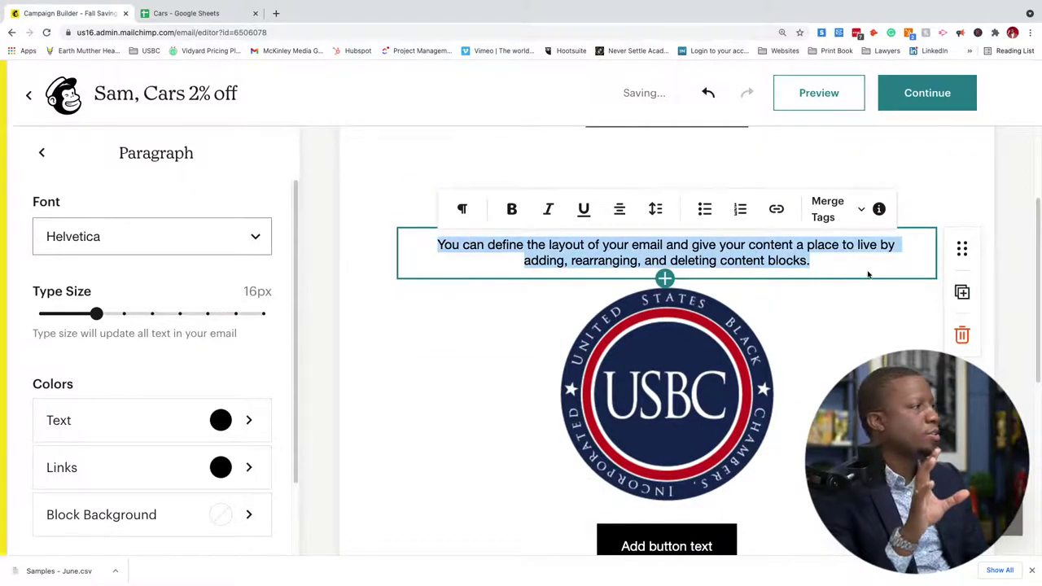
scroll(847, 298, down, 5)
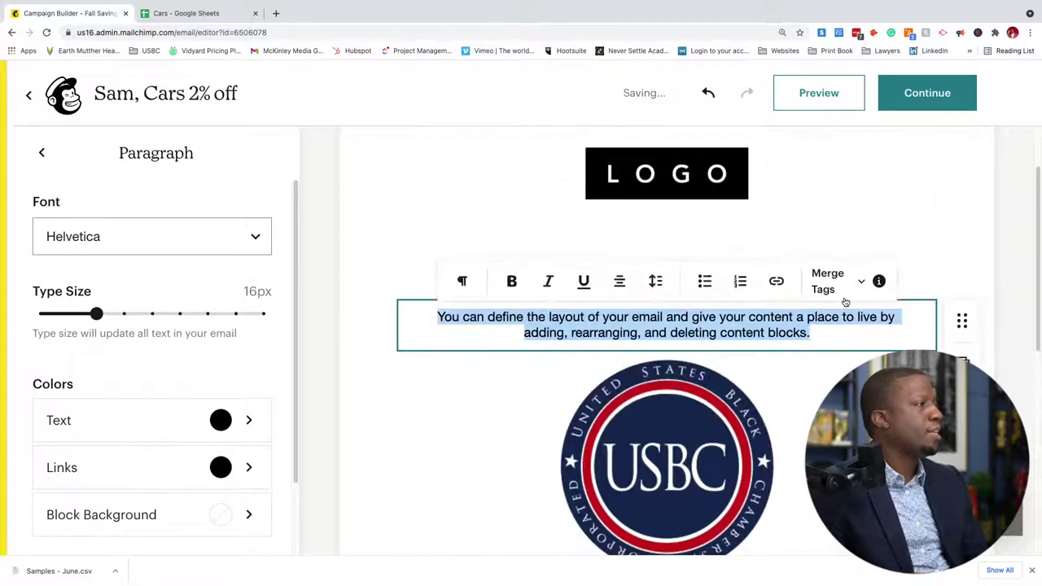
scroll(845, 301, down, 2)
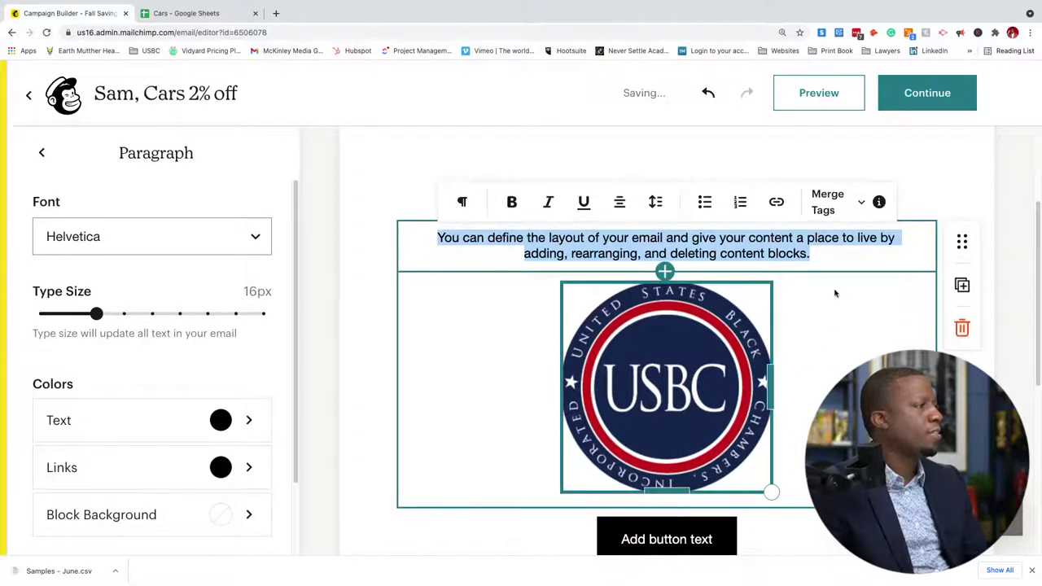
click(828, 259)
text(/mn;glhjmn)
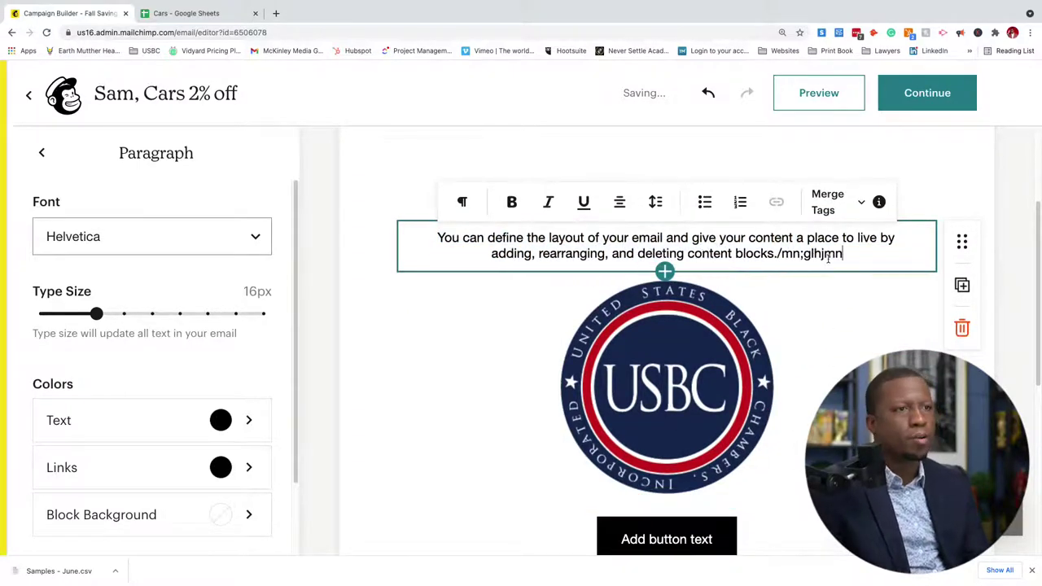
text(mmnl;klbfdl/sjgblnkfdbnfdlbnfdlndflnkvf)
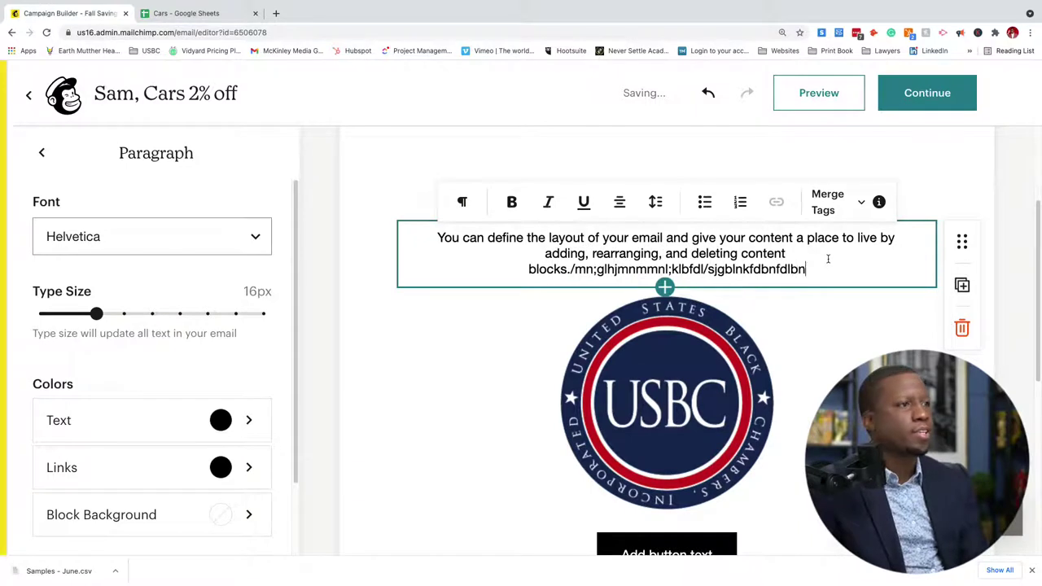